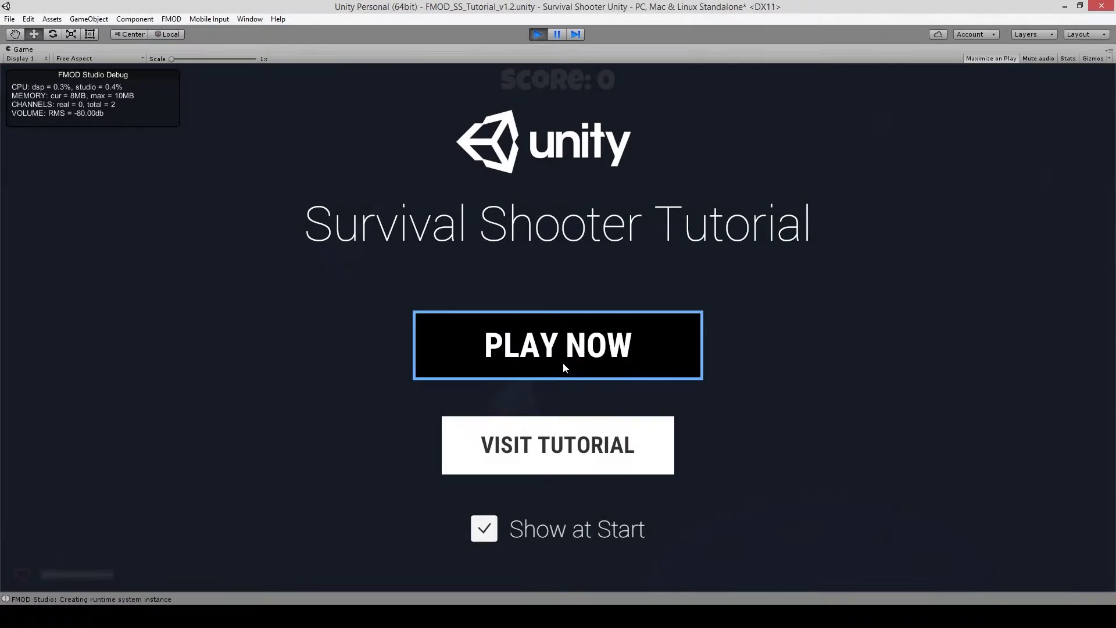
# Step: Playtest the Survival Shooter scene, leading the character around the room while enemies chase and hurt him
pyautogui.click(563, 362)
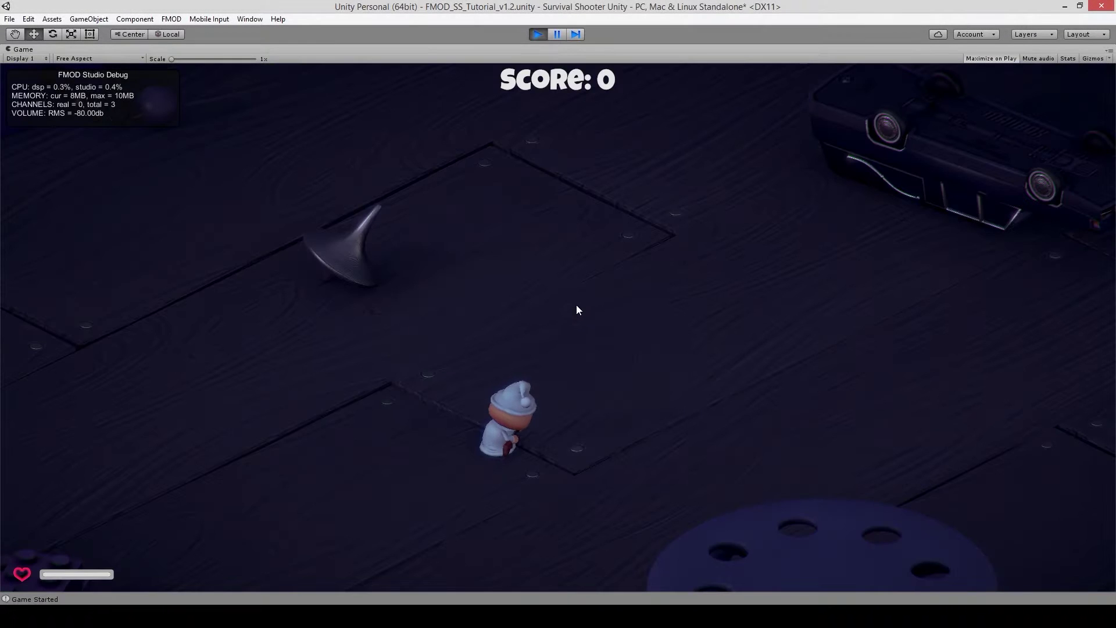
pyautogui.press('a')
pyautogui.press('w')
pyautogui.click(152, 288)
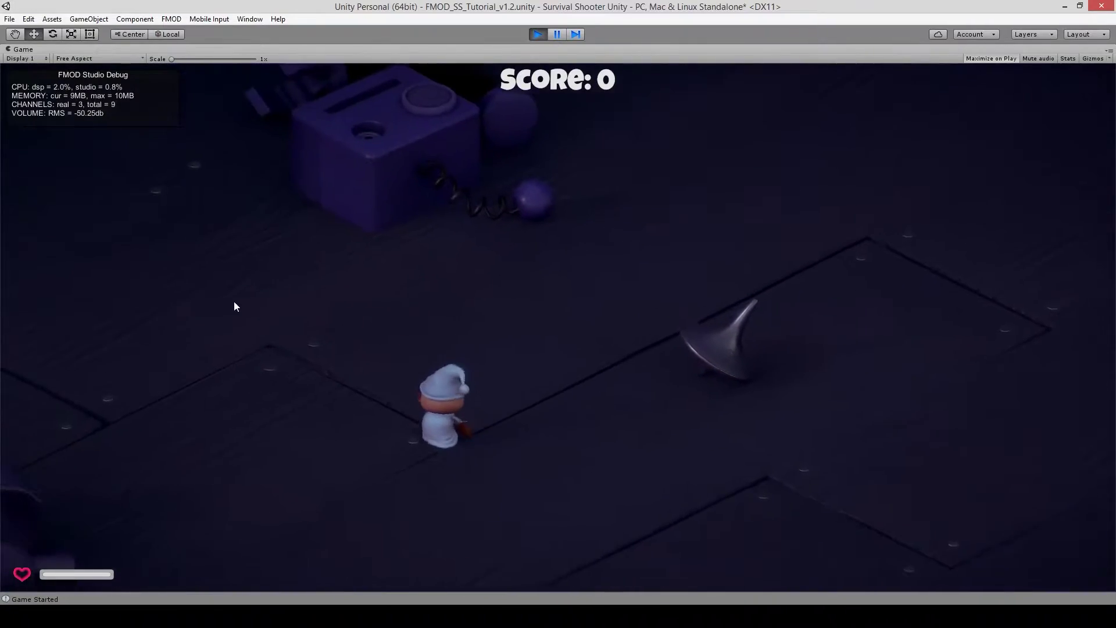
pyautogui.press('w')
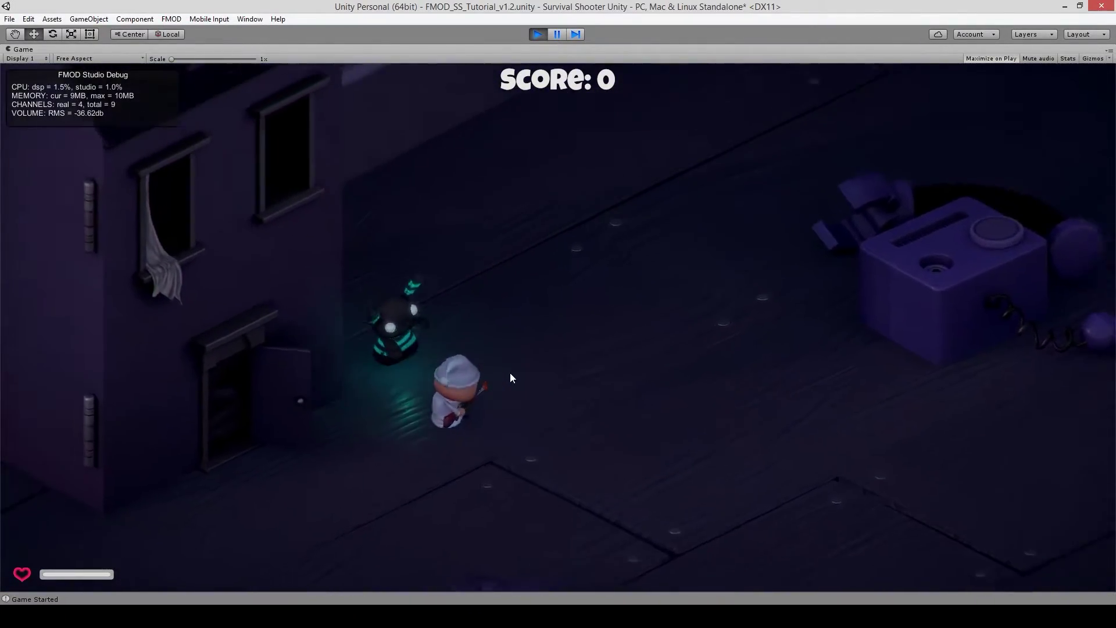
pyautogui.press('d')
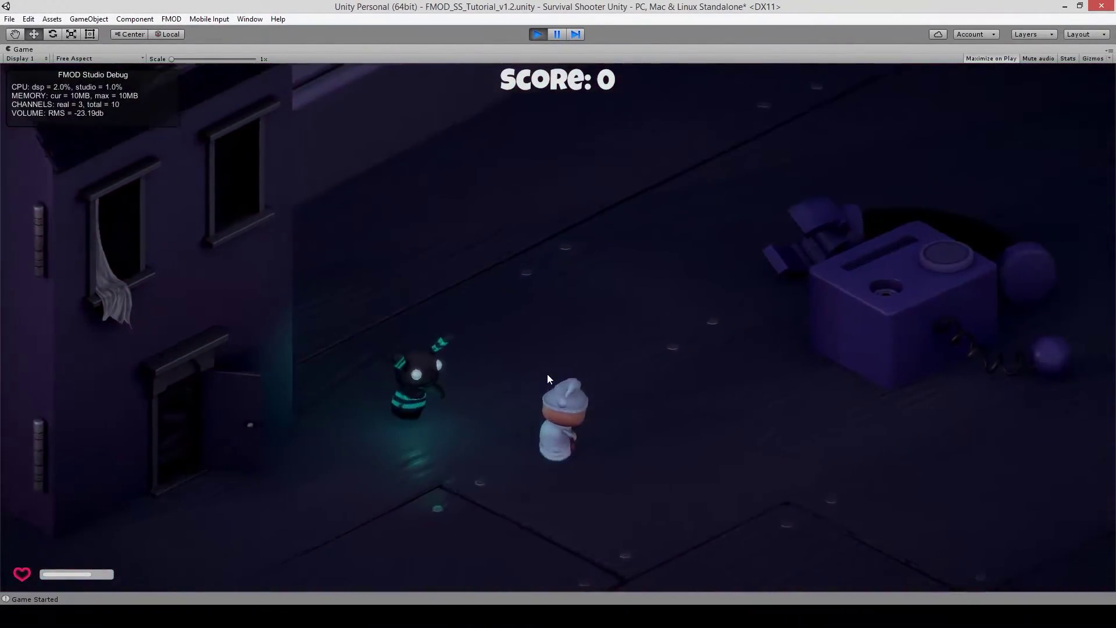
pyautogui.press('d')
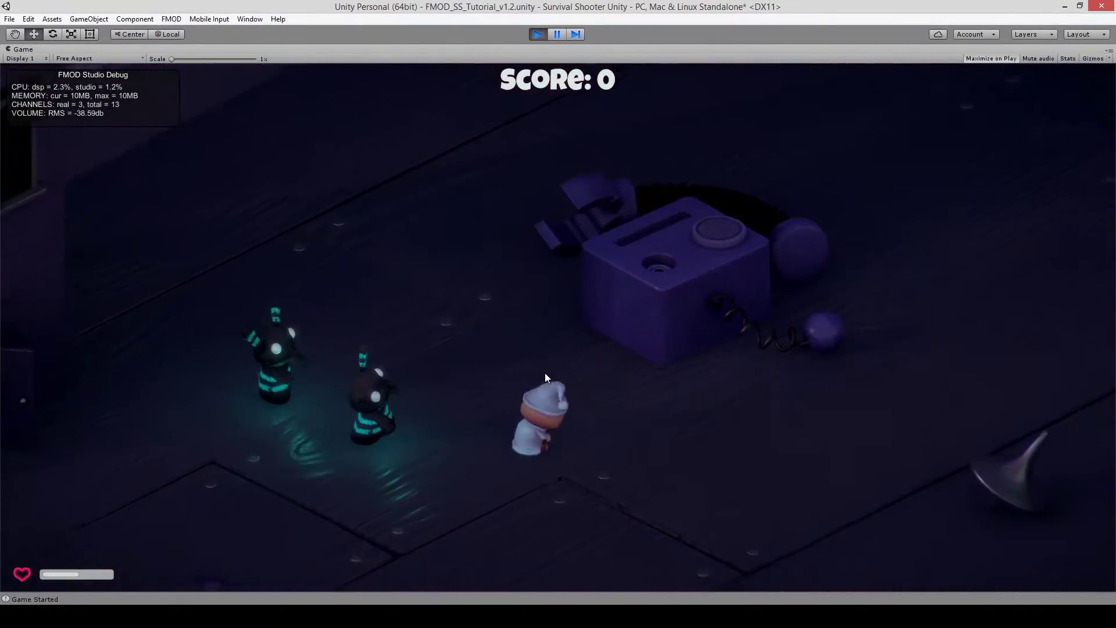
pyautogui.press('a')
pyautogui.press('d')
pyautogui.press('s')
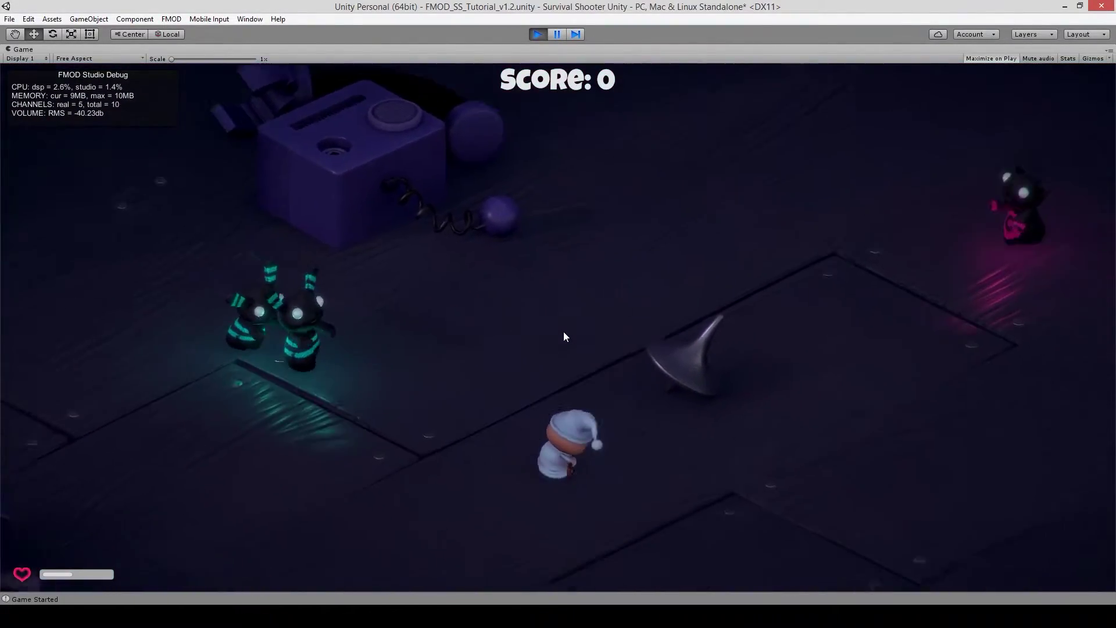
pyautogui.press('d')
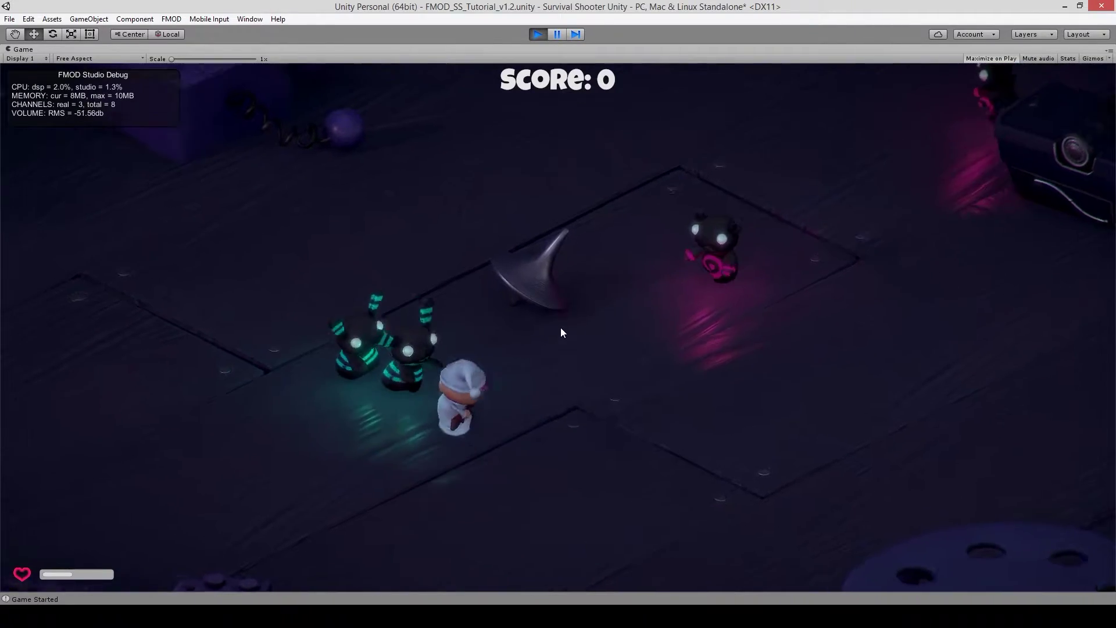
pyautogui.press('d')
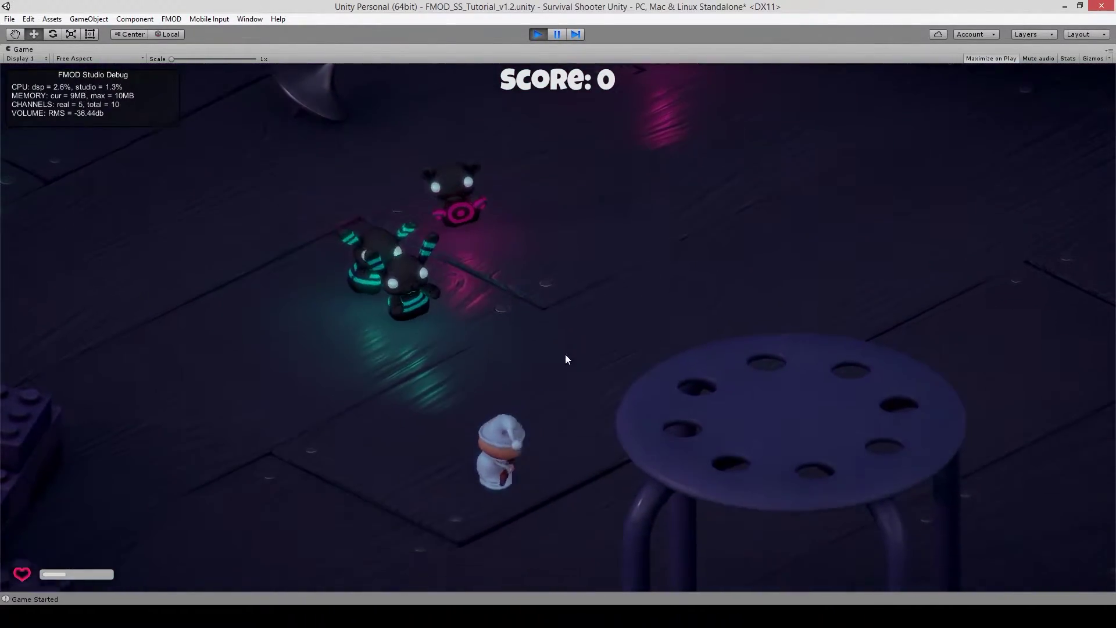
pyautogui.press('s')
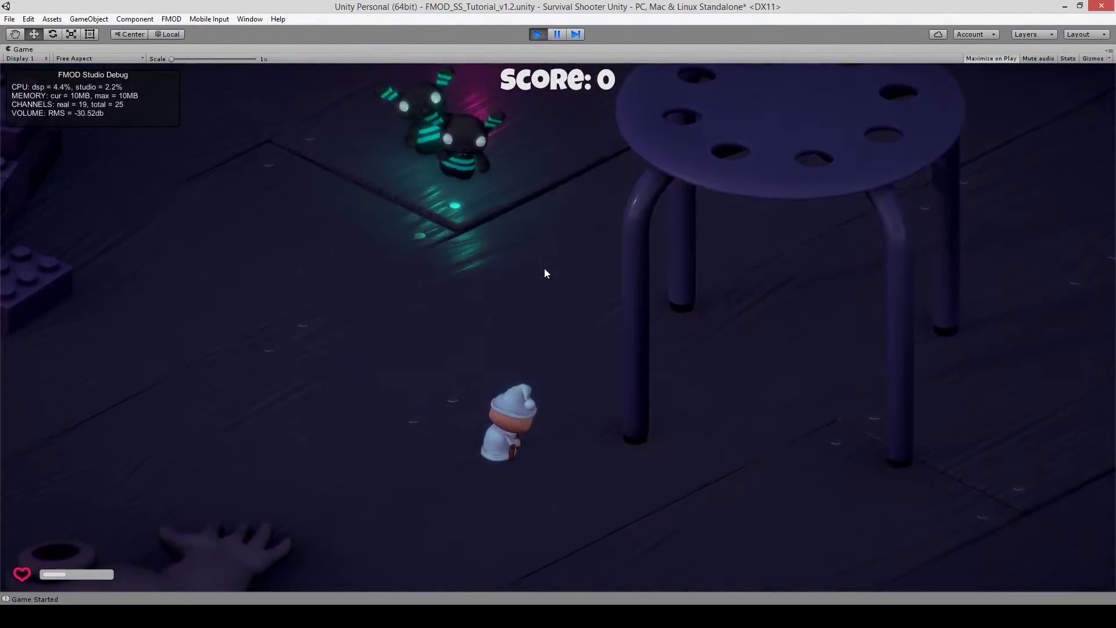
# Step: Keep playing at low health, firing the gun while moving the character away from the enemies near the stool
pyautogui.click(606, 300)
pyautogui.click(606, 305)
pyautogui.press('w')
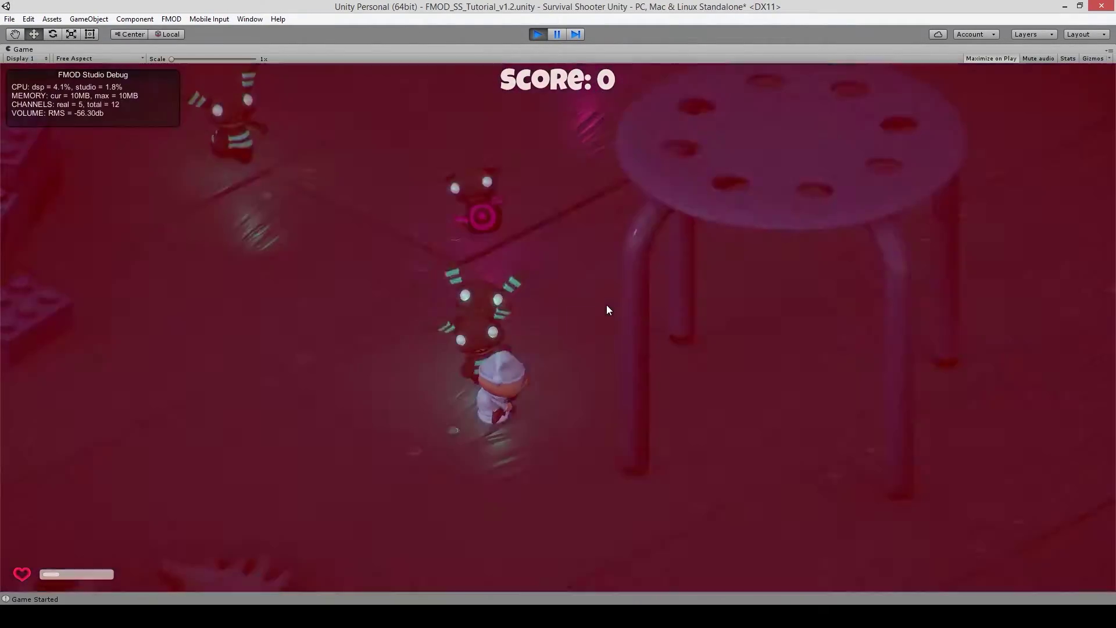
pyautogui.press('s')
pyautogui.click(685, 430)
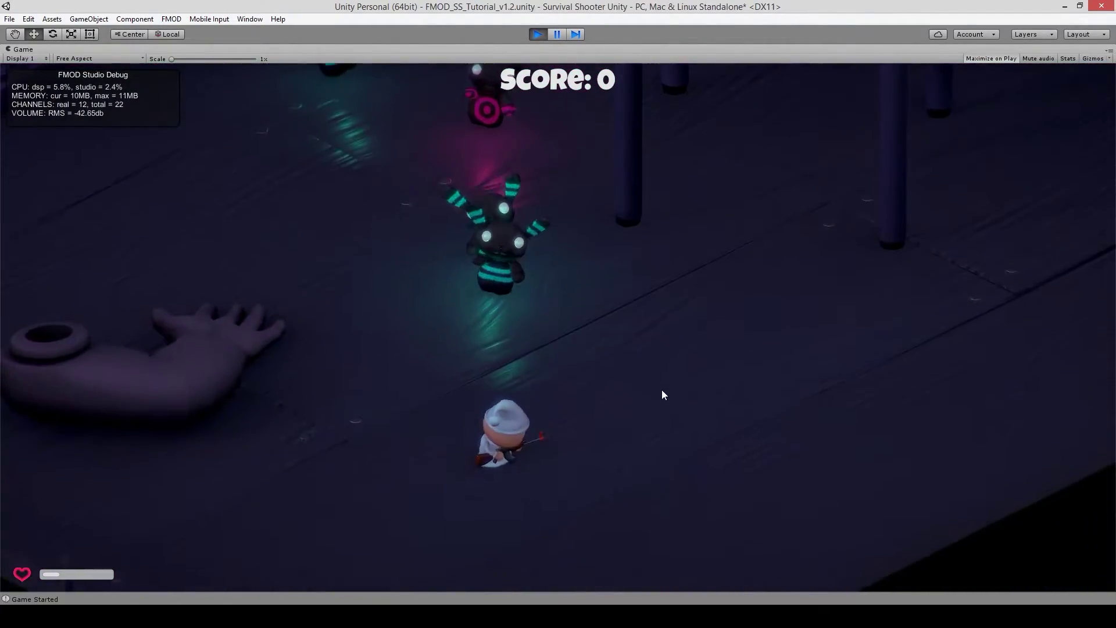
pyautogui.click(651, 375)
pyautogui.press('d')
pyautogui.press('w')
pyautogui.click(643, 357)
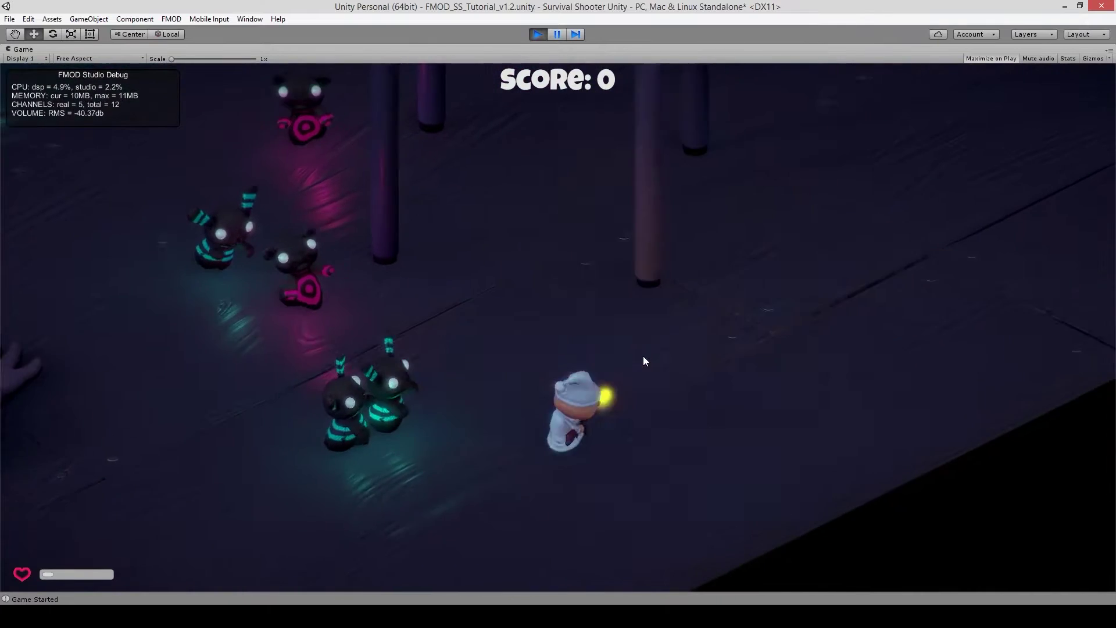
pyautogui.press('d')
pyautogui.click(628, 364)
pyautogui.press('w')
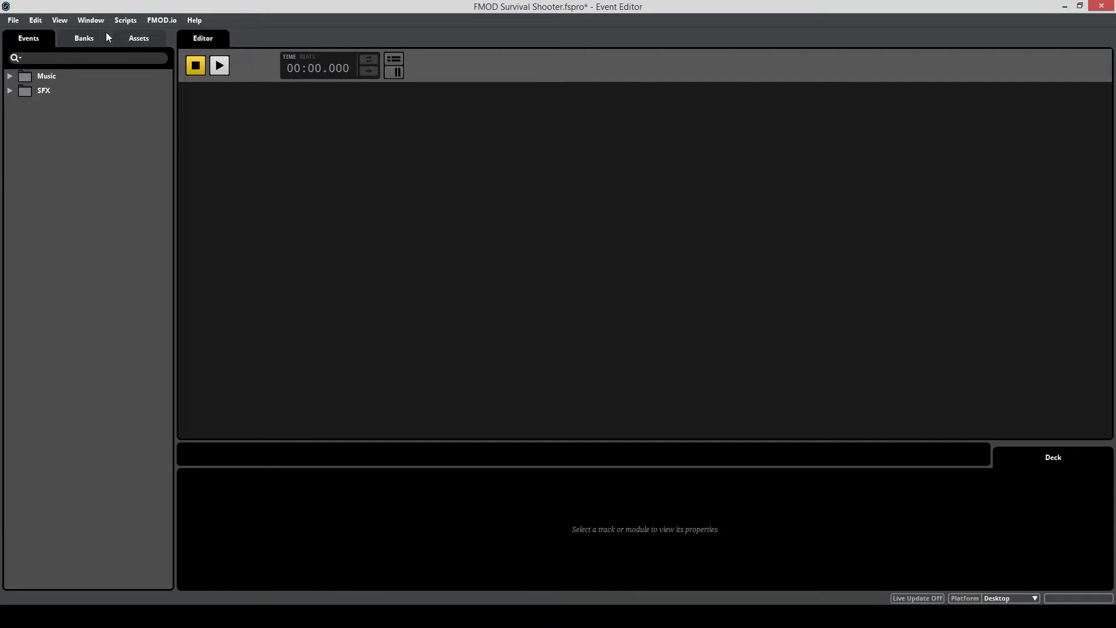
# Step: Switch to FMOD Studio and create an overriding mixer snapshot named LoHealth
pyautogui.click(92, 21)
pyautogui.click(112, 102)
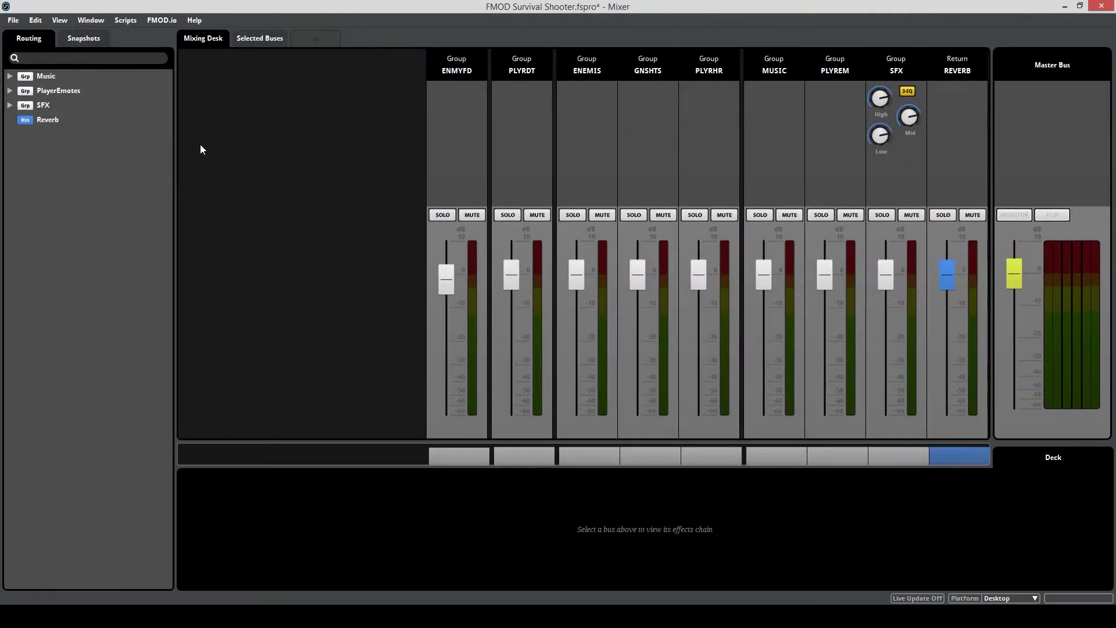
pyautogui.click(91, 40)
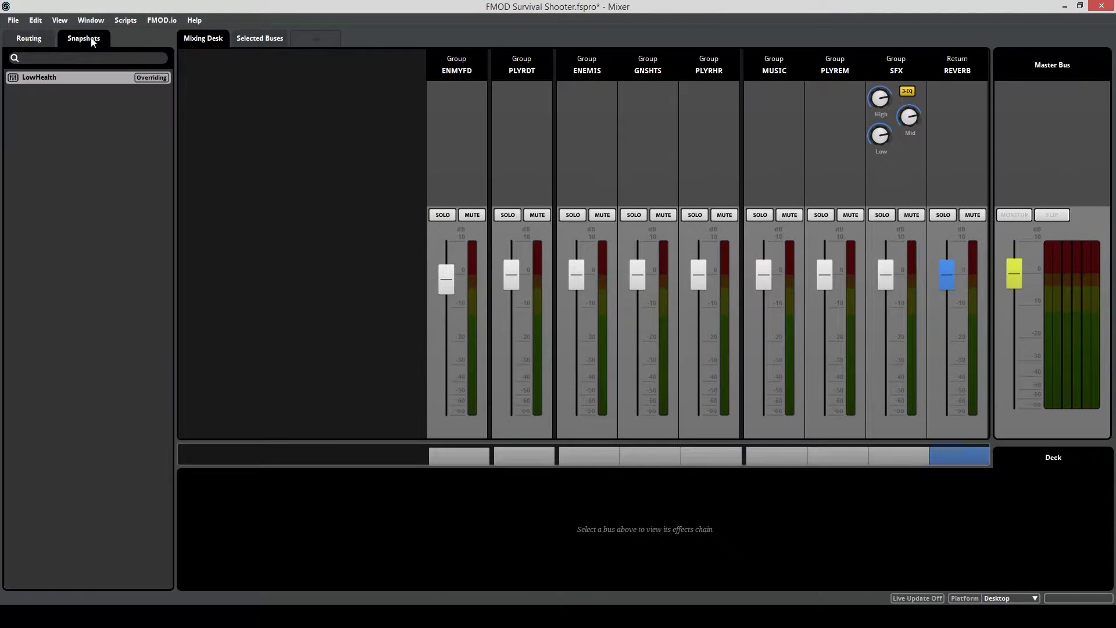
pyautogui.rightClick(79, 109)
pyautogui.click(103, 110)
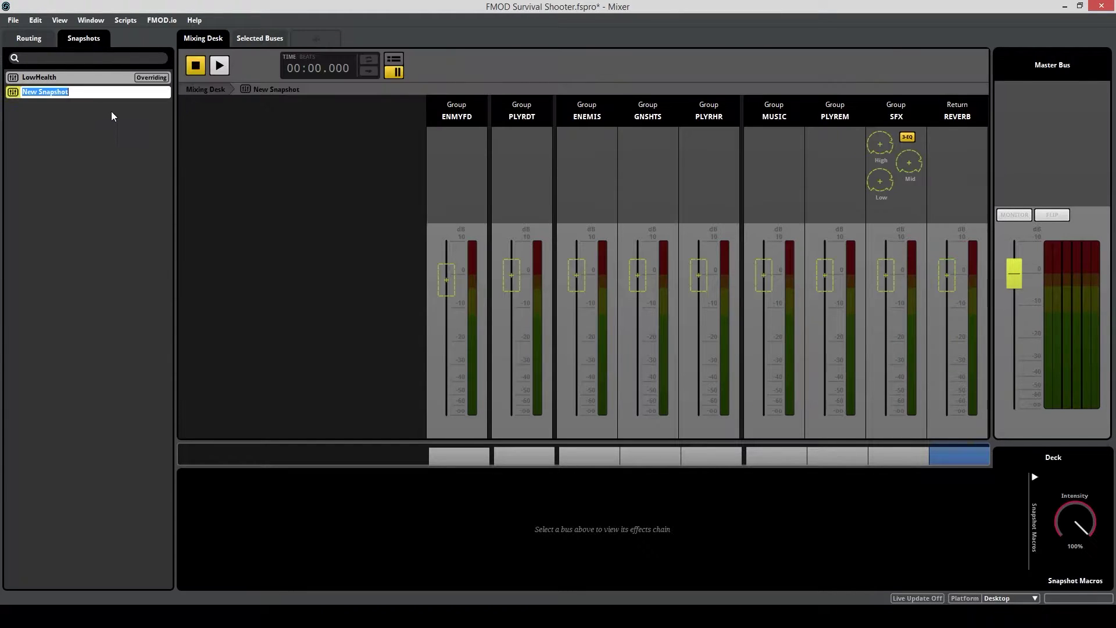
pyautogui.write('LoHealth')
pyautogui.press('Return')
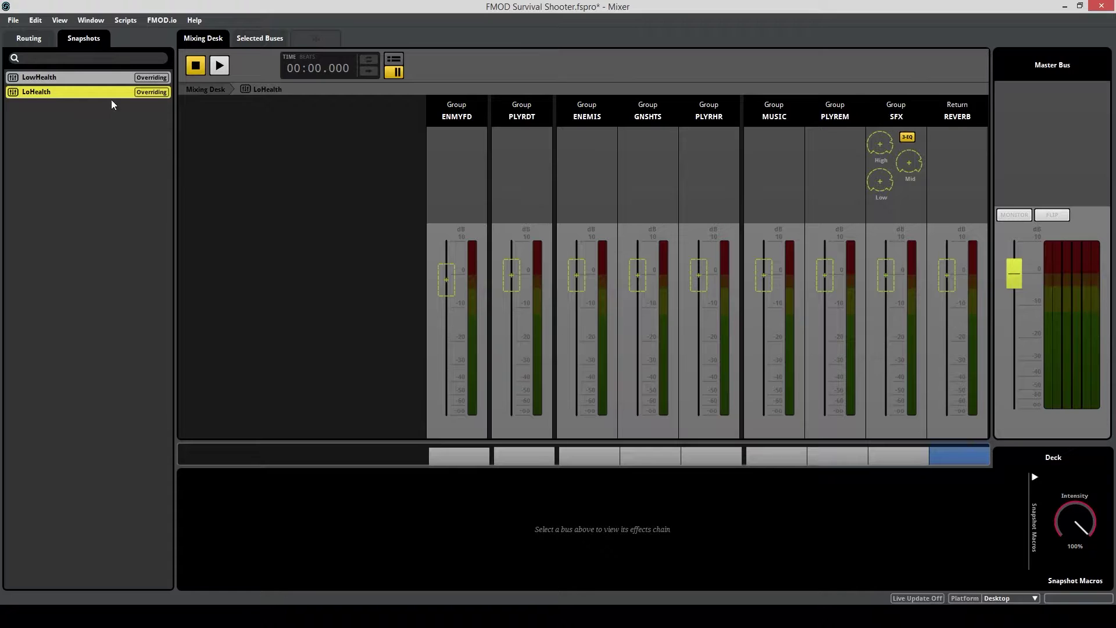
# Step: Review the mixer routing, expanding the Music, PlayerEmotes, SFX and EnemyFeedback groups and showing the SFX group's effects chain
pyautogui.click(205, 89)
pyautogui.click(27, 39)
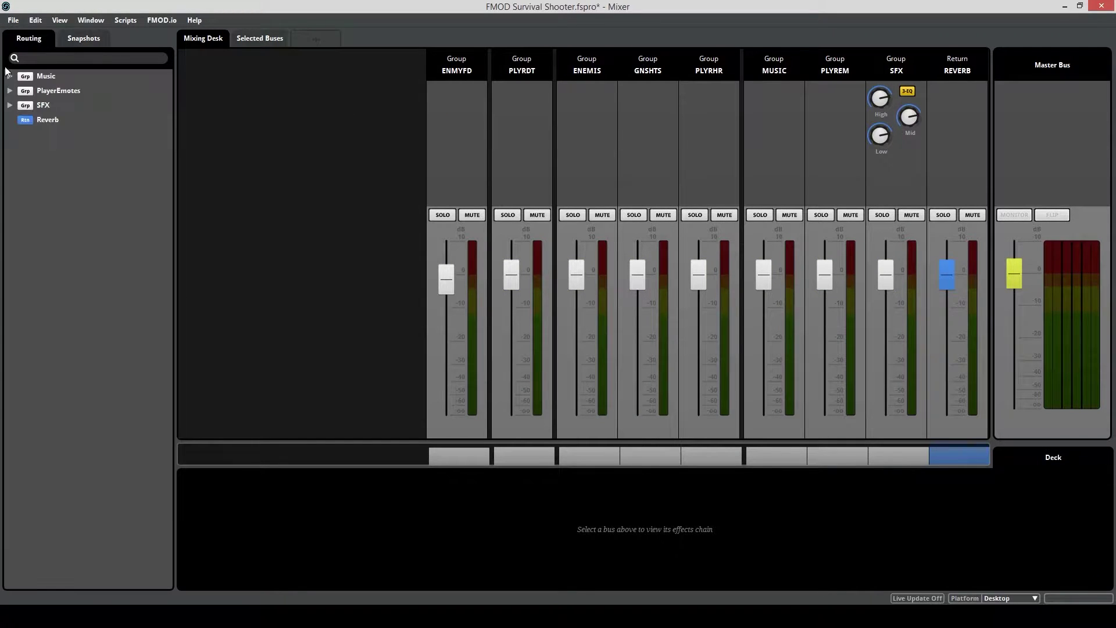
pyautogui.click(10, 104)
pyautogui.click(10, 90)
pyautogui.click(9, 75)
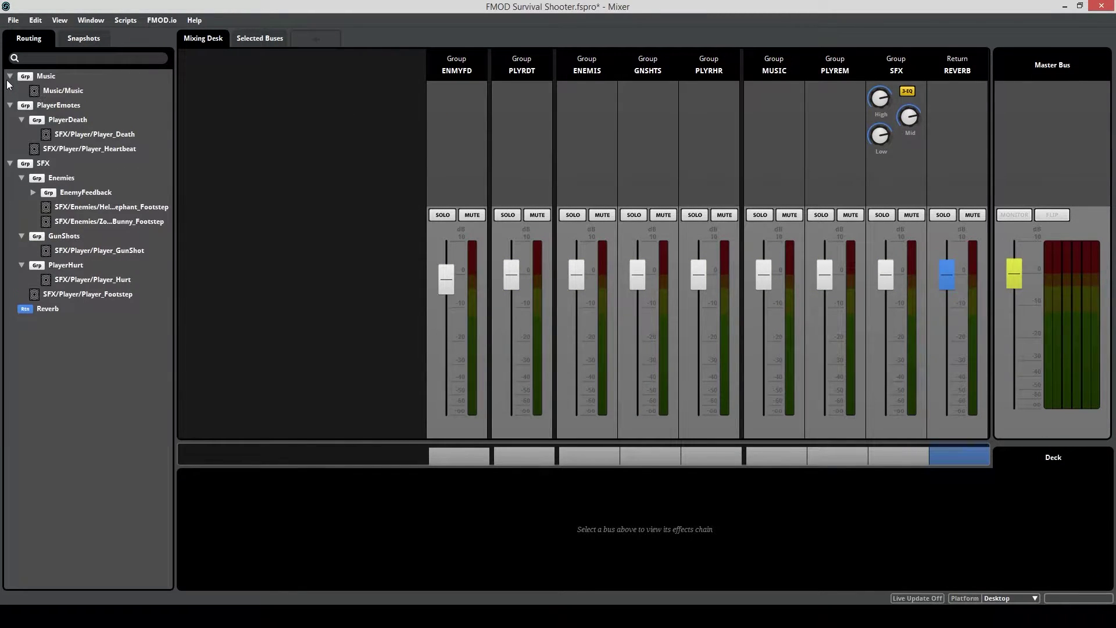
pyautogui.click(43, 163)
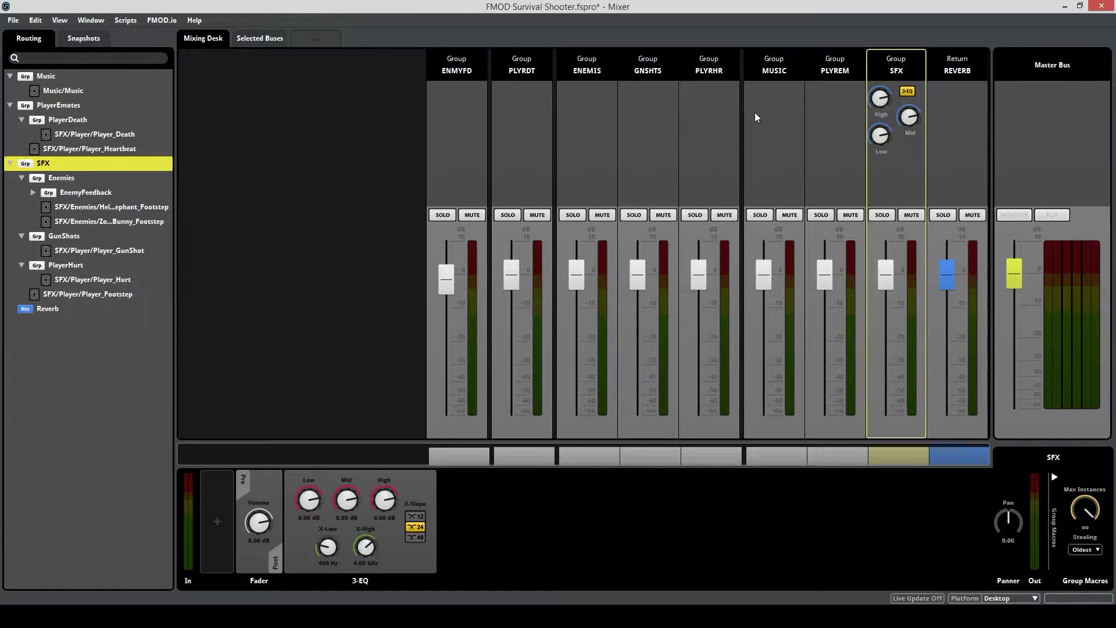
pyautogui.click(263, 250)
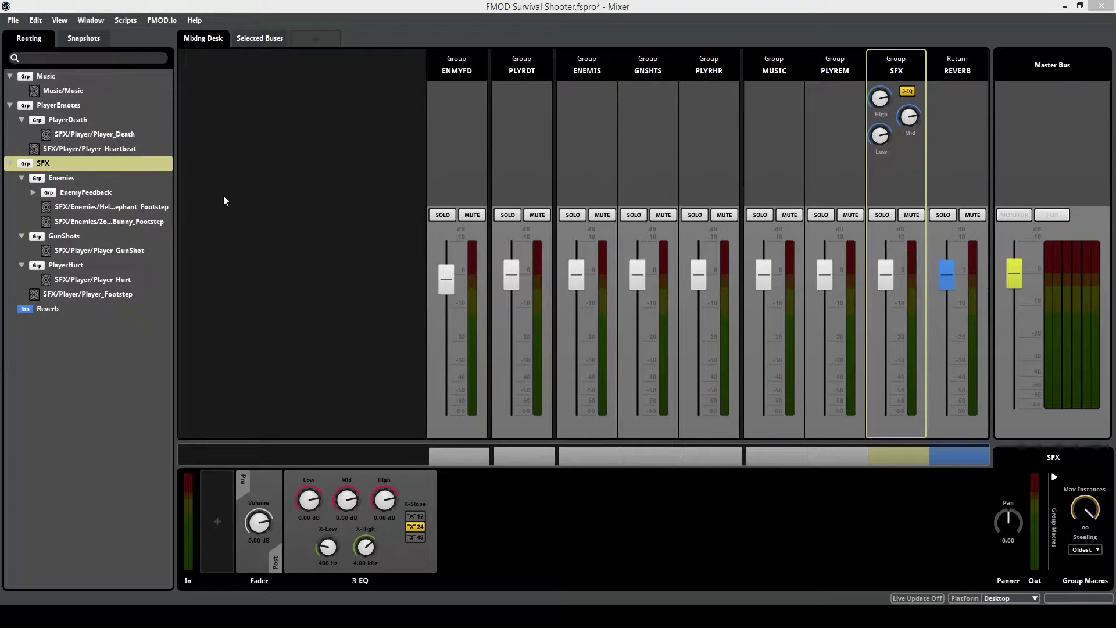
pyautogui.click(33, 193)
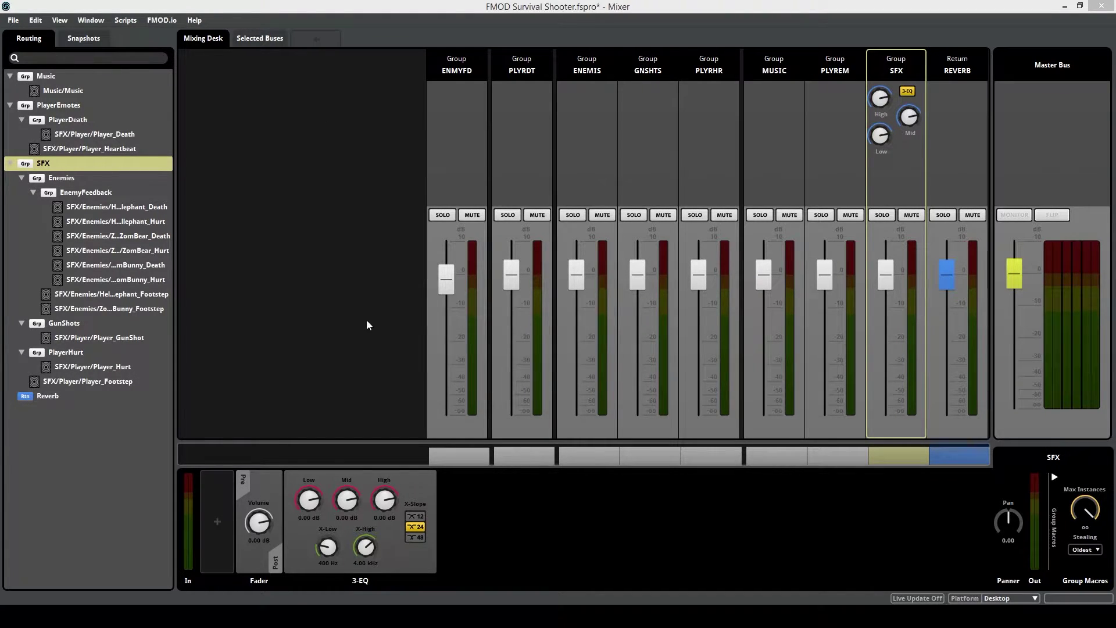
# Step: Delete the SFX group's 3-EQ effect and add a fresh 3-EQ after the fader
pyautogui.click(423, 495)
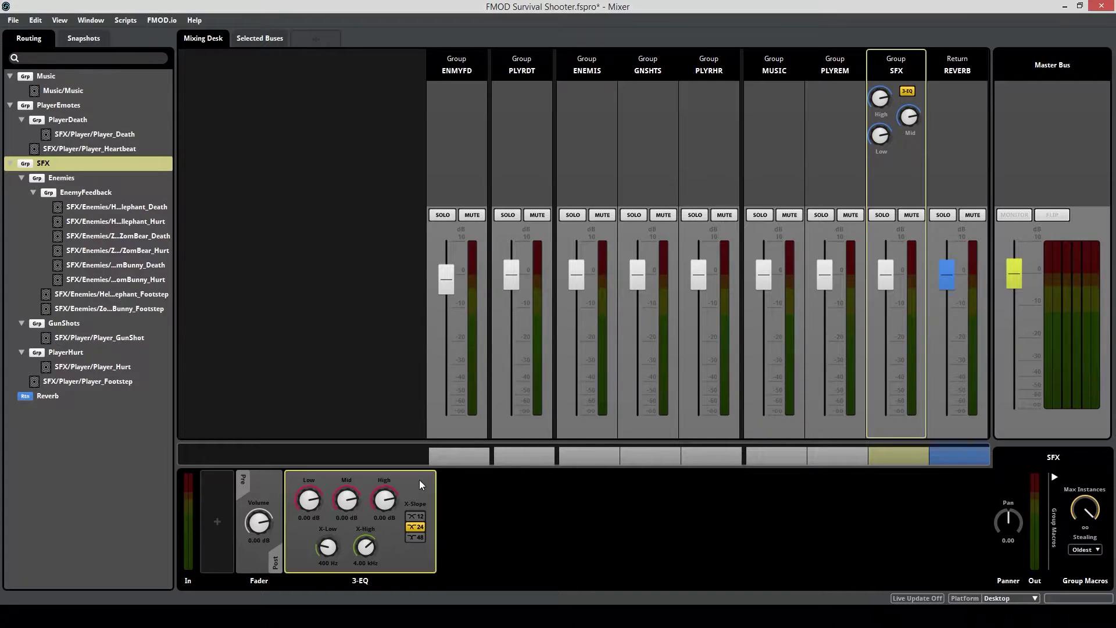
pyautogui.press('Delete')
pyautogui.rightClick(303, 496)
pyautogui.moveTo(349, 500)
pyautogui.click(440, 366)
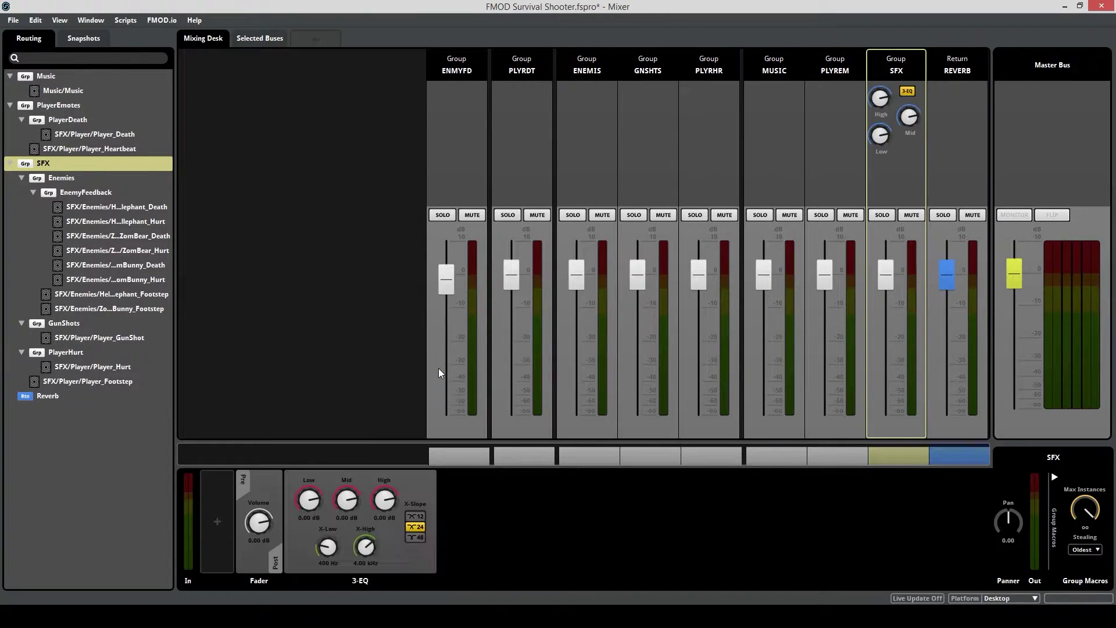
# Step: In the LoHealth snapshot, lower the SFX group's volume to -7 dB
pyautogui.click(89, 41)
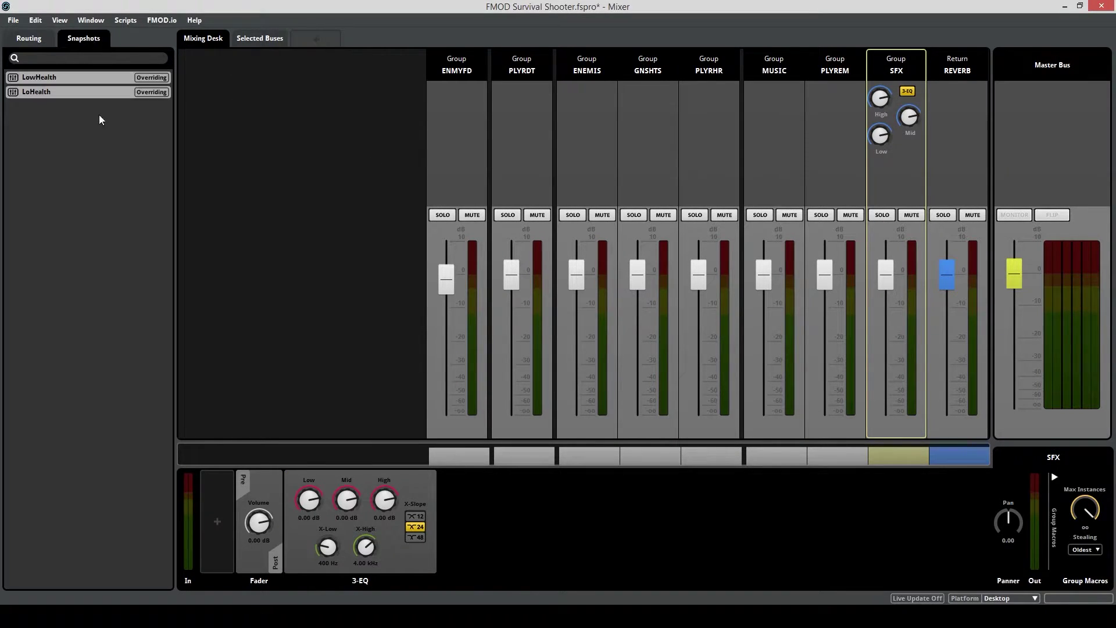
pyautogui.click(70, 93)
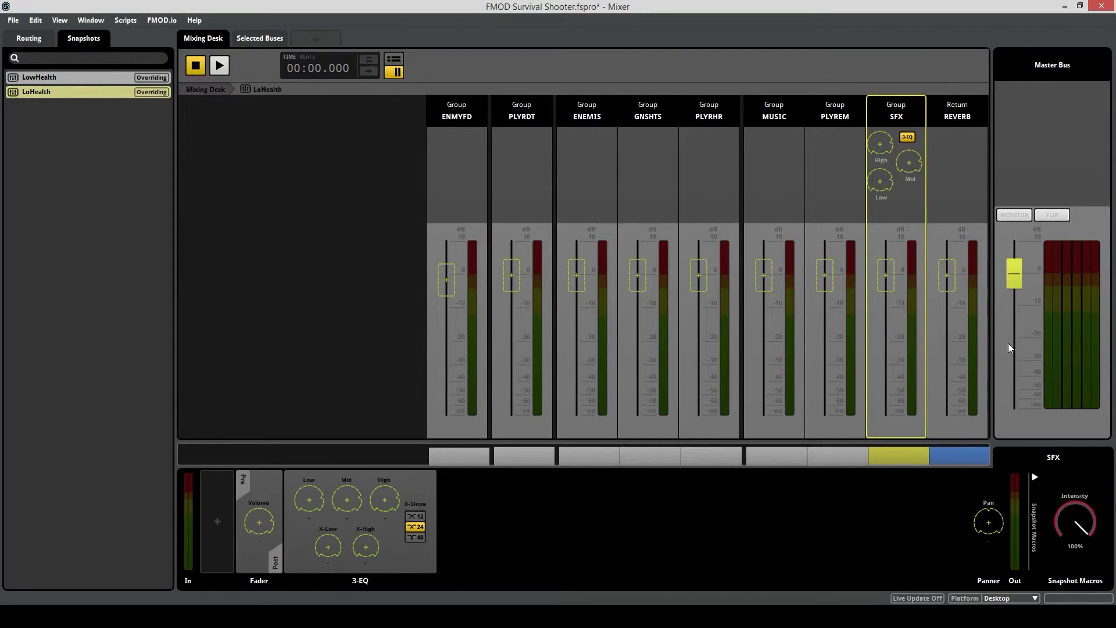
pyautogui.moveTo(881, 278); pyautogui.dragTo(885, 299)
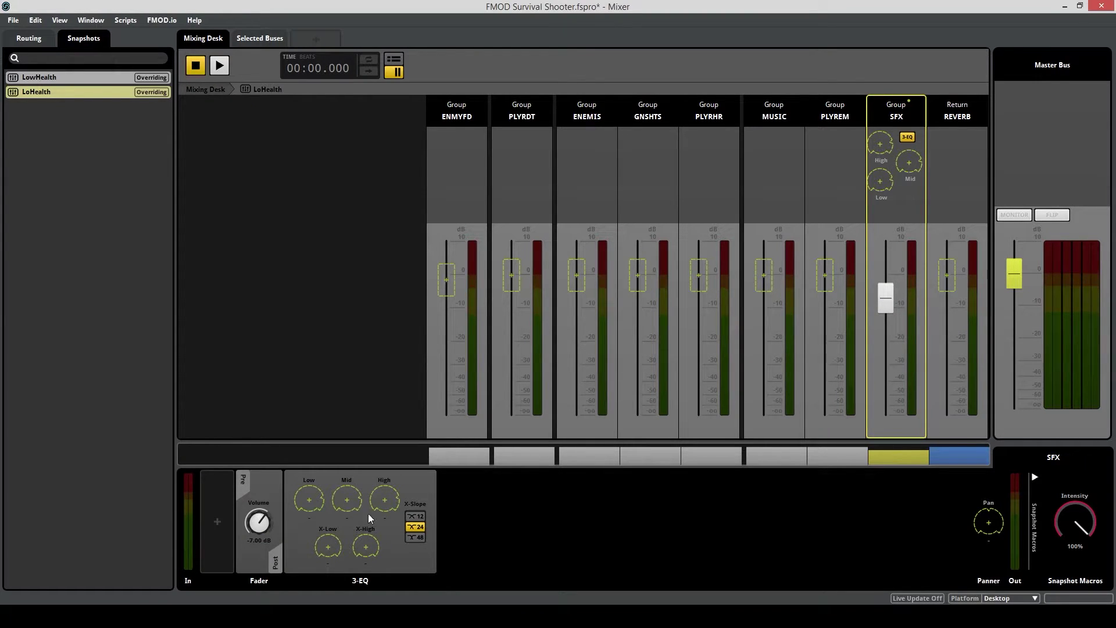
# Step: In the snapshot's SFX 3-EQ, set Low to -4 dB, Mid to -6 dB, High to -16 dB and X-High to 3.6 kHz
pyautogui.moveTo(304, 501); pyautogui.dragTo(385, 545)
pyautogui.click(366, 562)
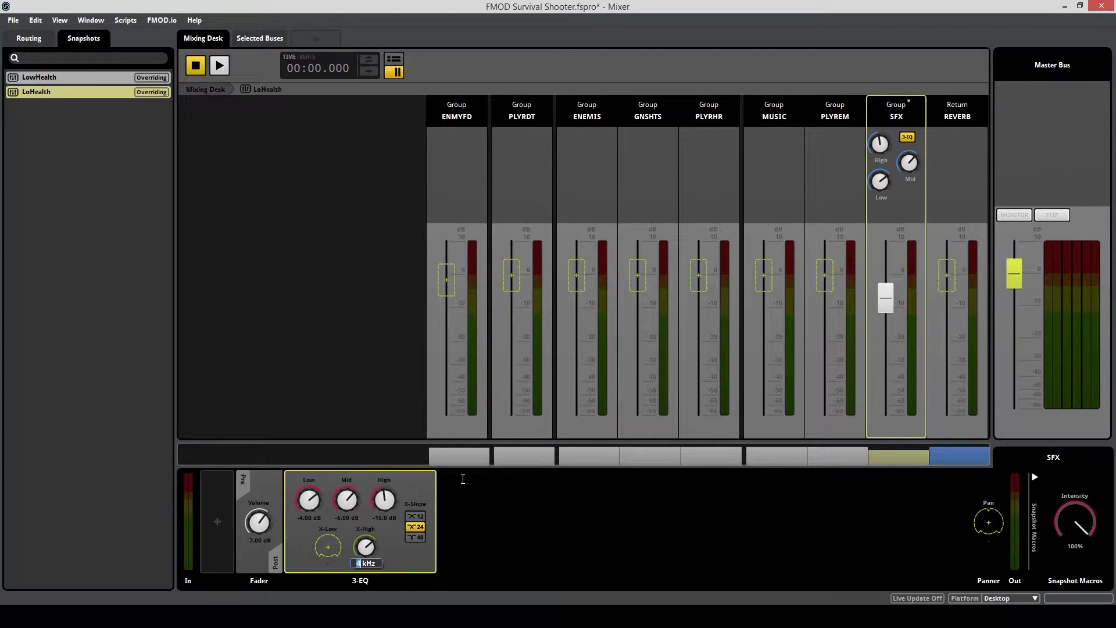
pyautogui.write('3.6')
pyautogui.press('Return')
# Step: Switch between the LoHealth snapshot and the default mix to compare the SFX group's settings
pyautogui.click(152, 91)
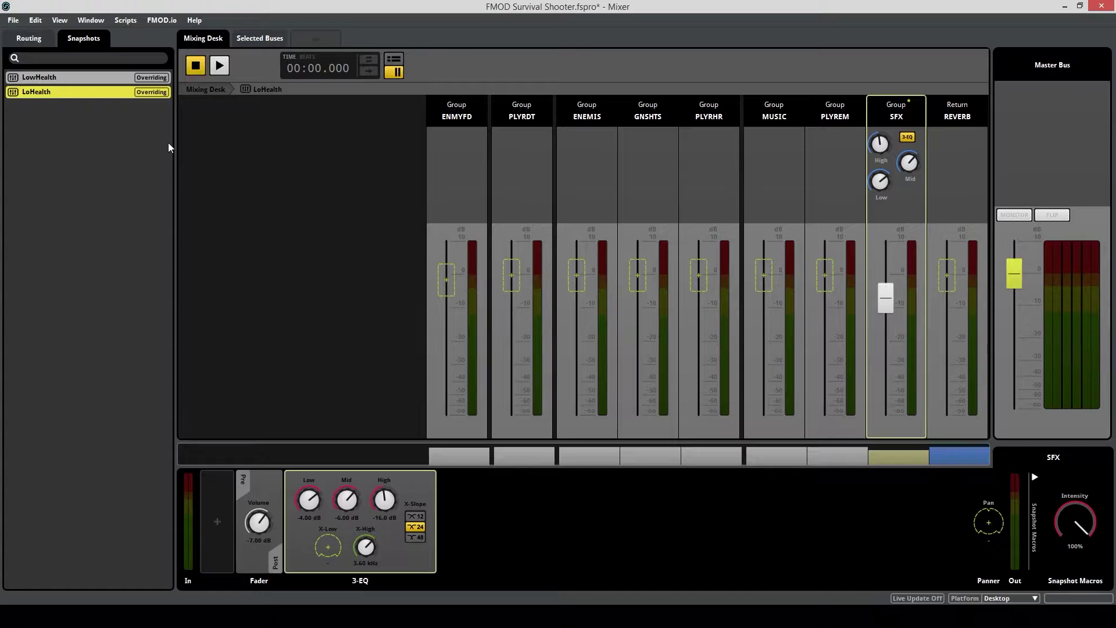
pyautogui.click(94, 122)
pyautogui.click(103, 93)
pyautogui.click(120, 115)
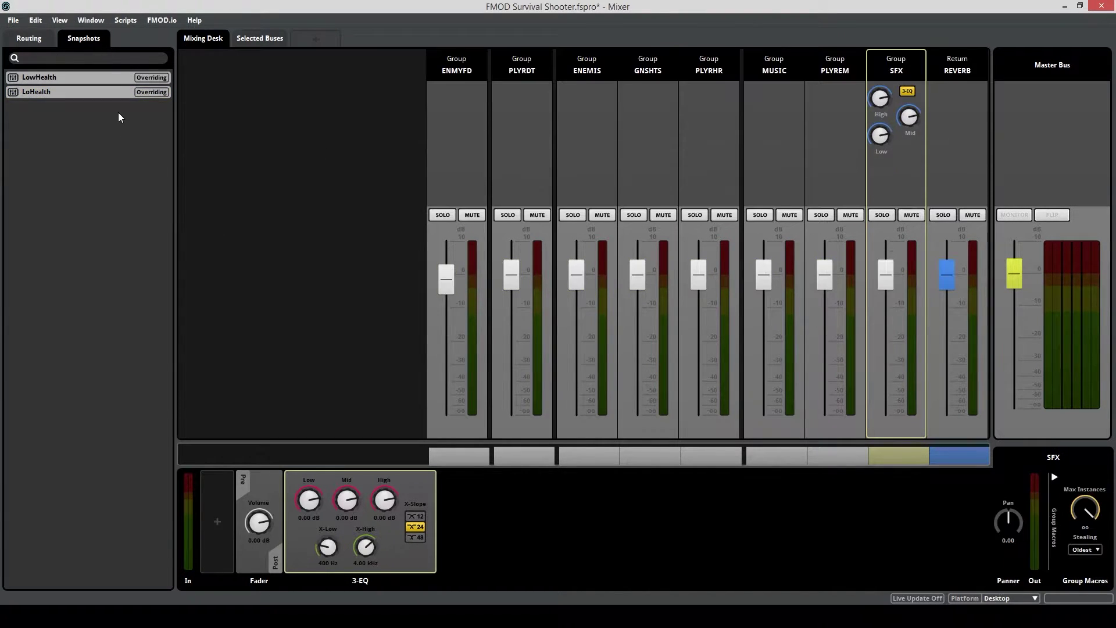
pyautogui.click(106, 94)
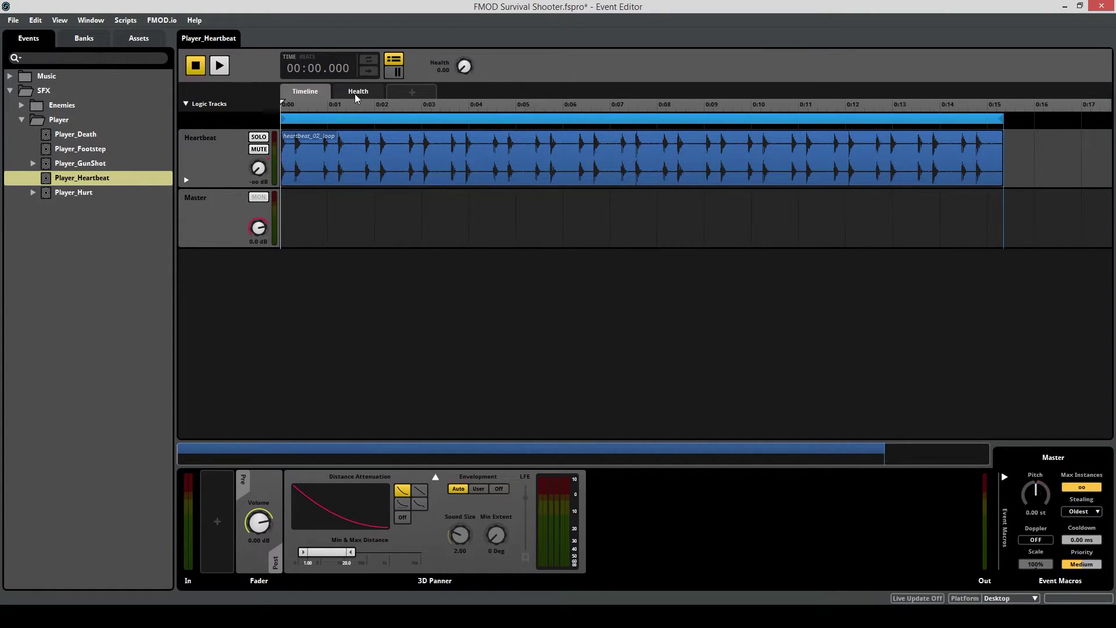
# Step: Show the Heartbeat track's volume automation against the Health parameter and audition the event at Health 30, 20, 10 and 0
pyautogui.click(356, 93)
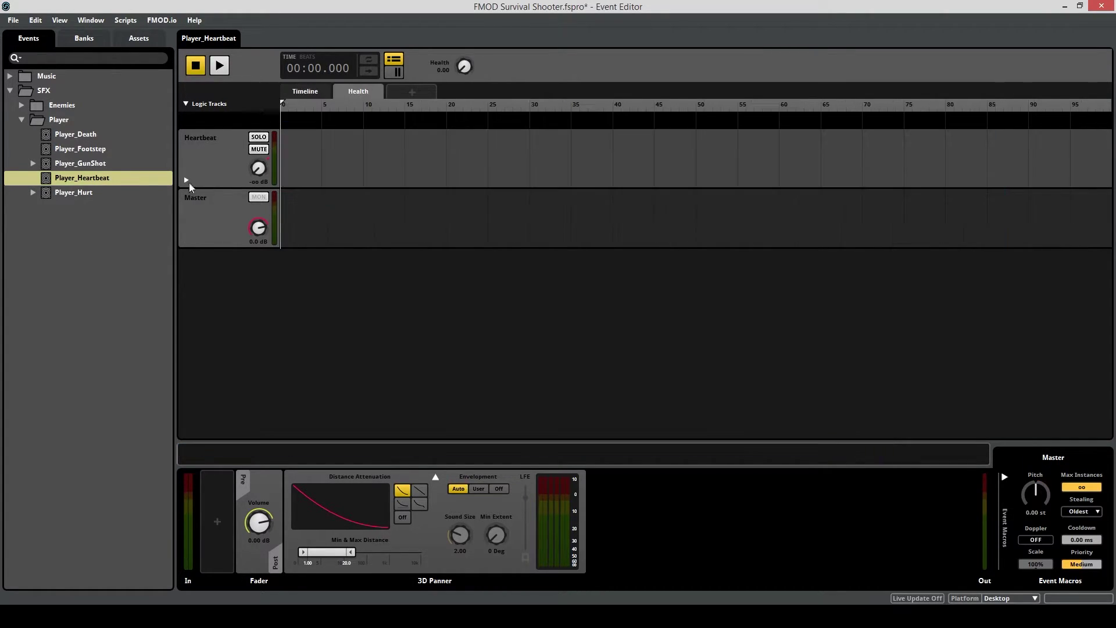
pyautogui.click(187, 180)
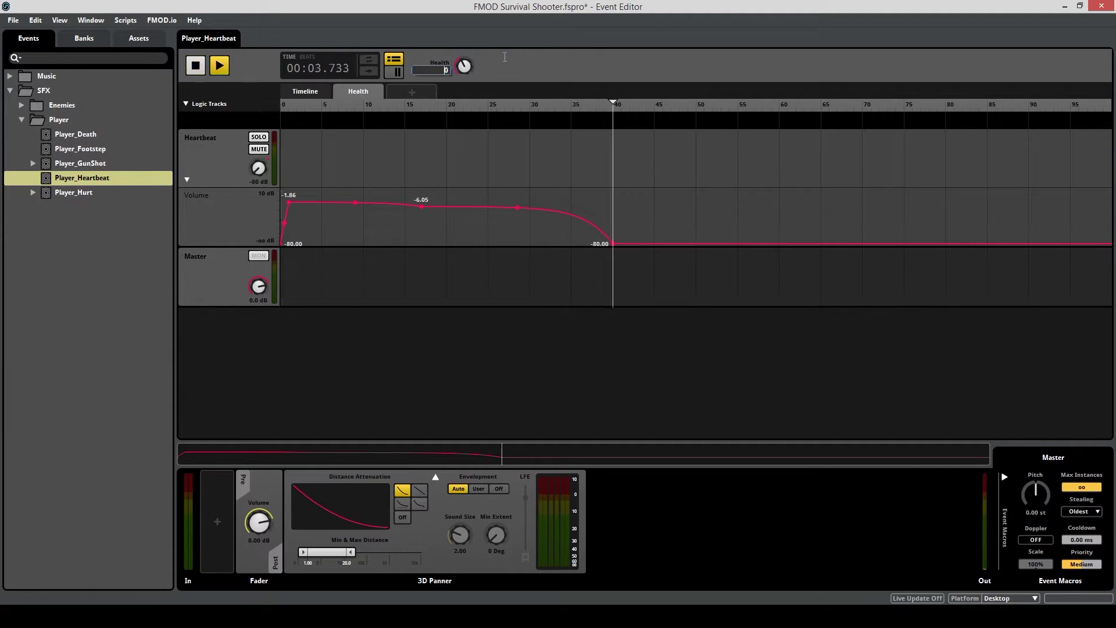
pyautogui.press('Return')
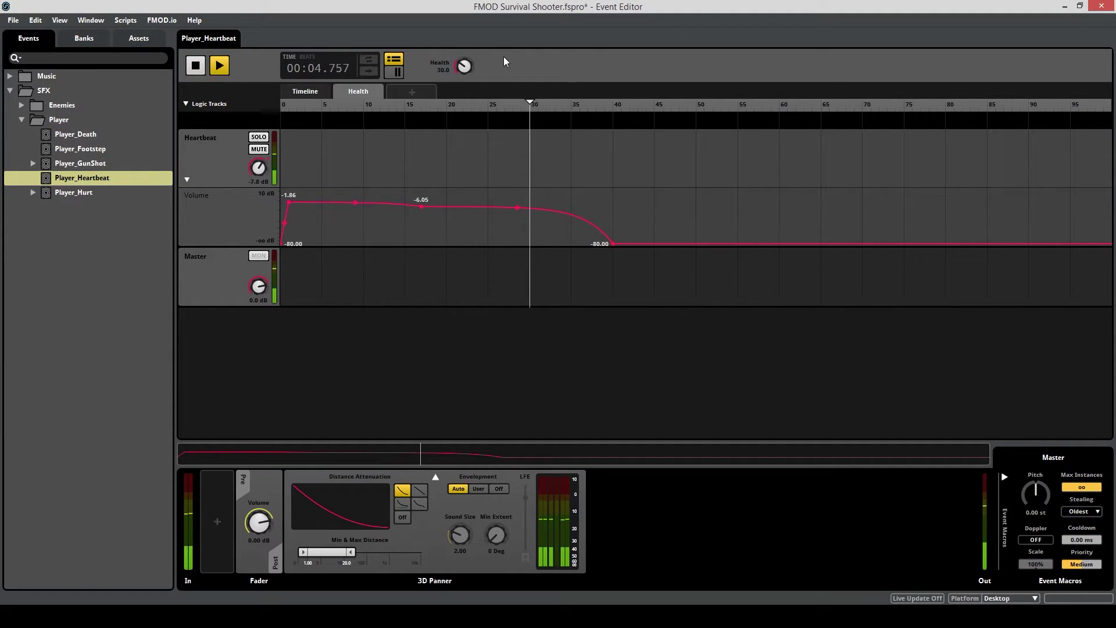
pyautogui.click(442, 68)
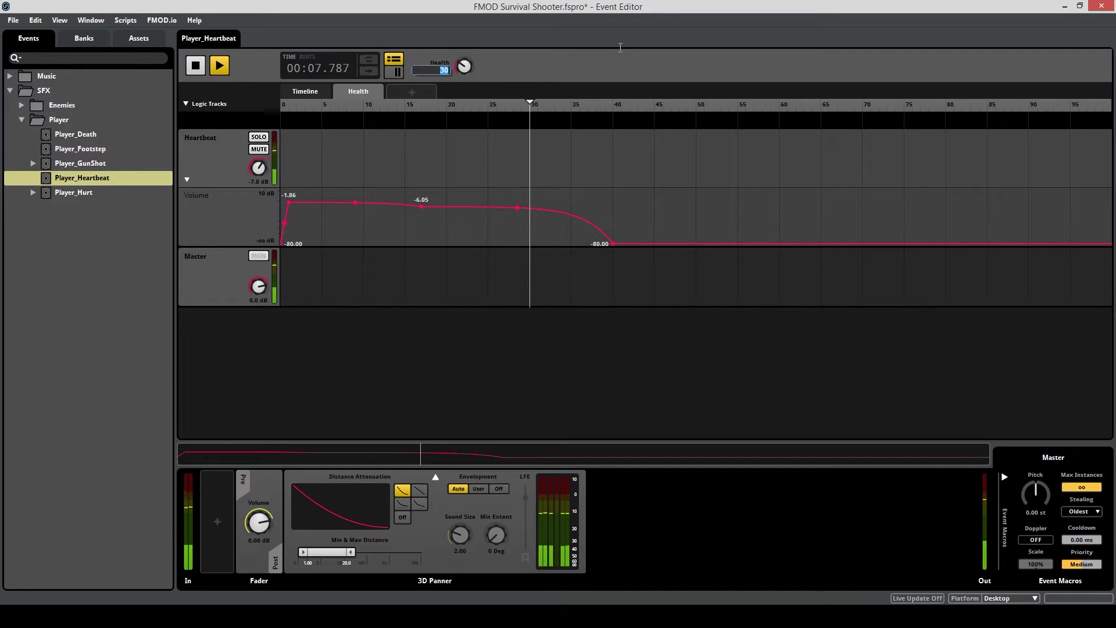
pyautogui.write('20')
pyautogui.press('Return')
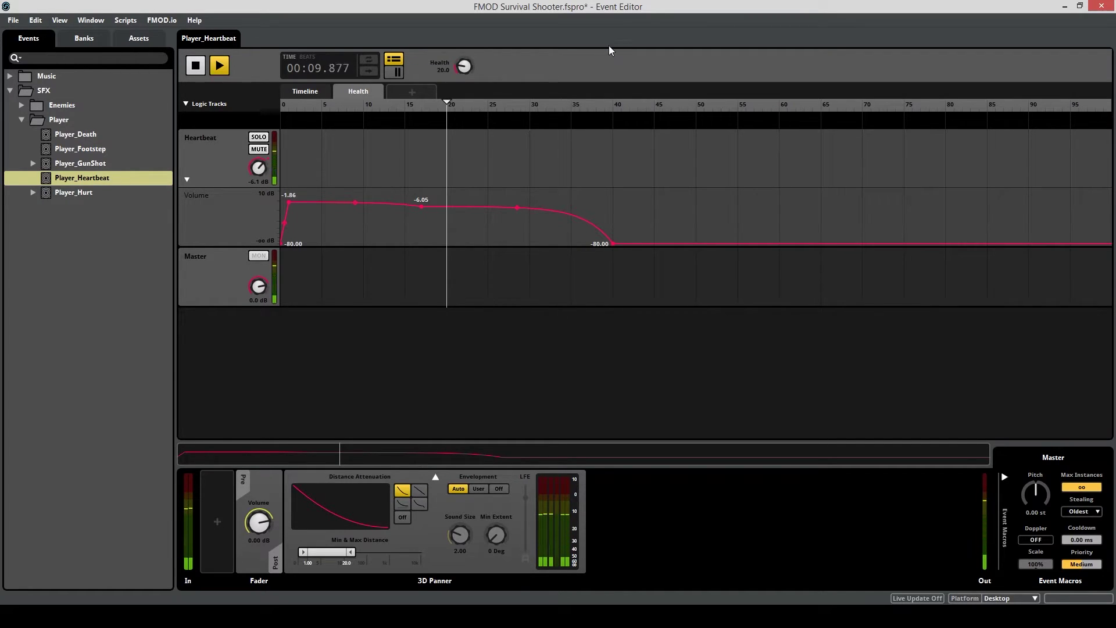
pyautogui.click(442, 68)
pyautogui.write('10')
pyautogui.press('Return')
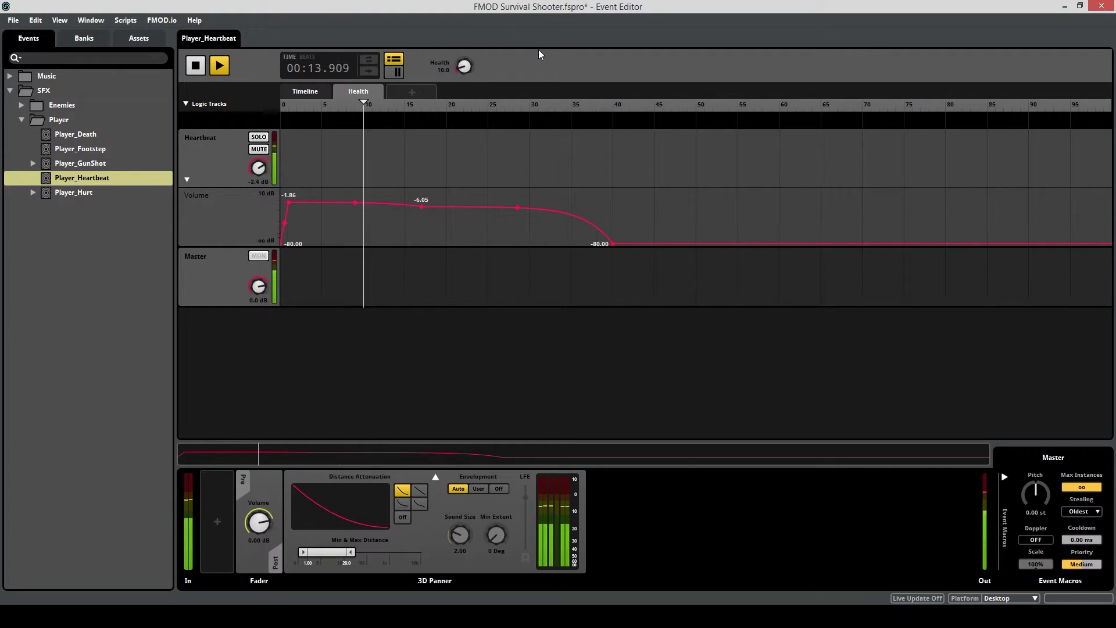
pyautogui.click(440, 67)
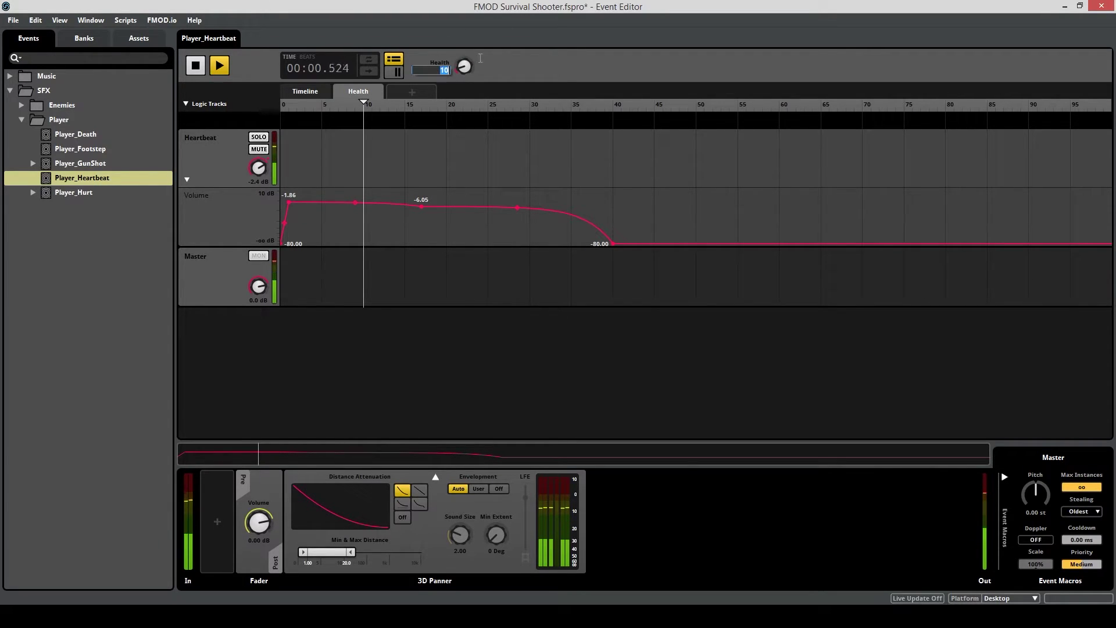
pyautogui.write('0')
pyautogui.press('Return')
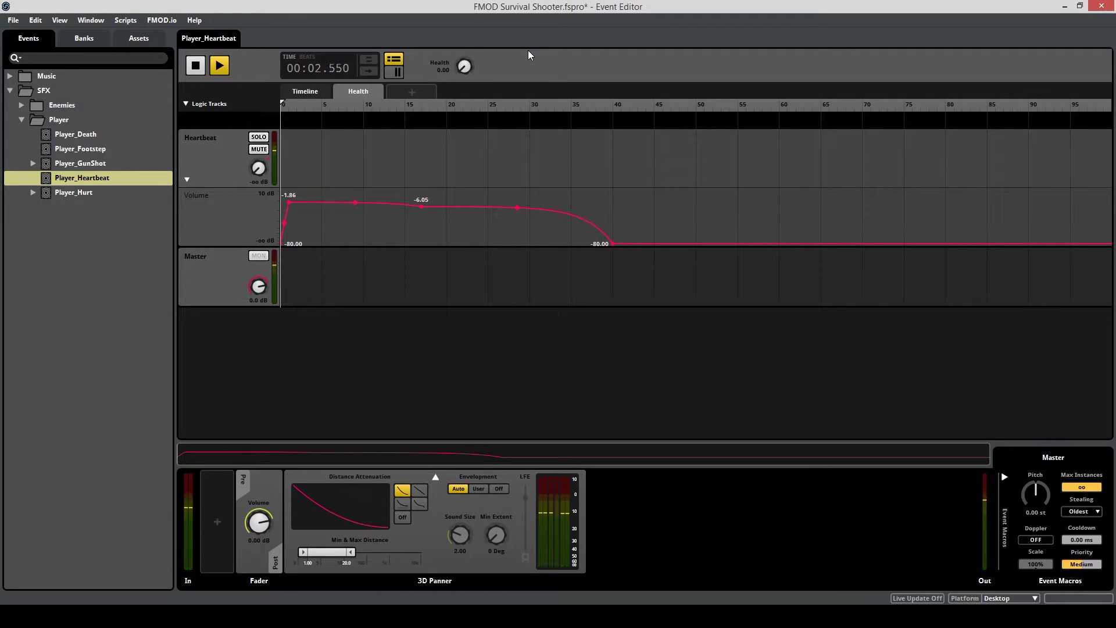
pyautogui.press('space')
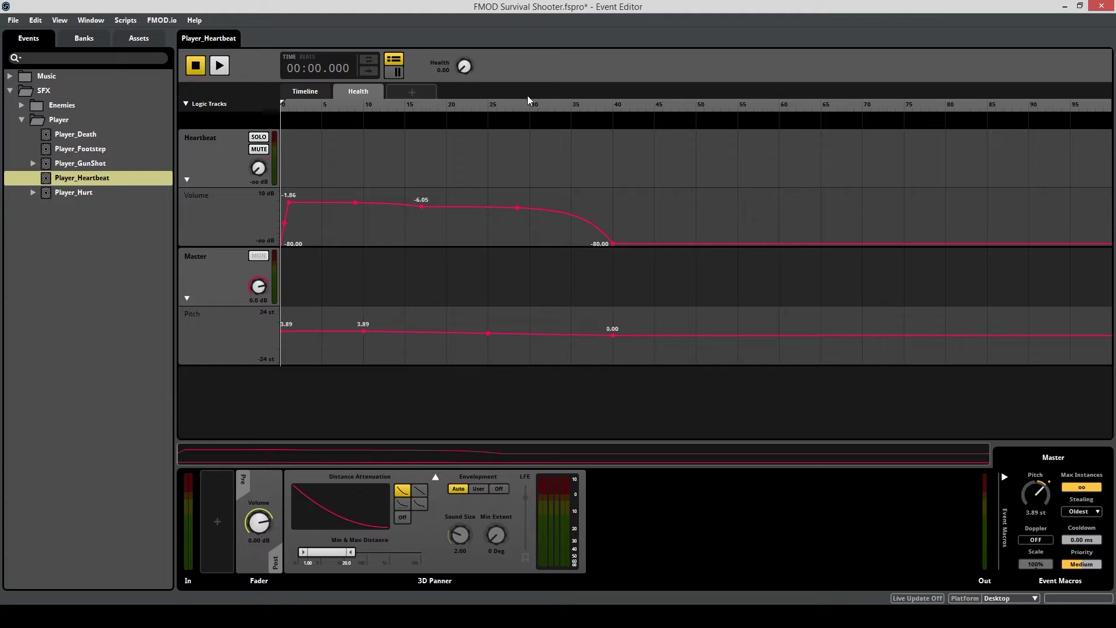
# Step: Audition the Master track's pitch automation together with the heartbeat volume at Health 30, 20, 10 and 0
pyautogui.click(444, 69)
pyautogui.write('30')
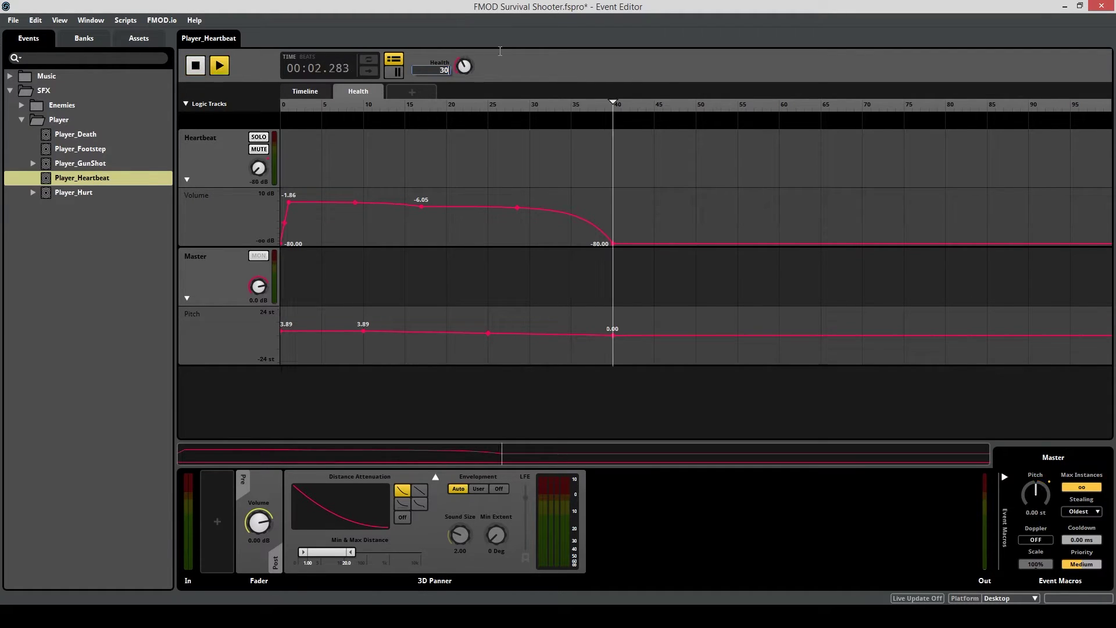
pyautogui.press('Return')
pyautogui.doubleClick(442, 70)
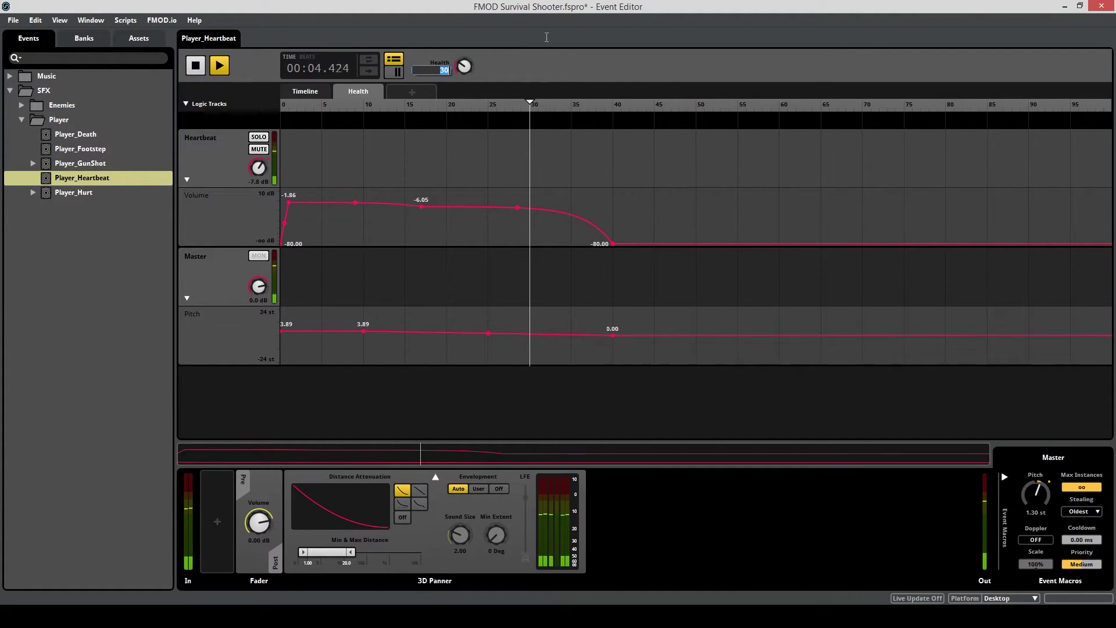
pyautogui.write('20')
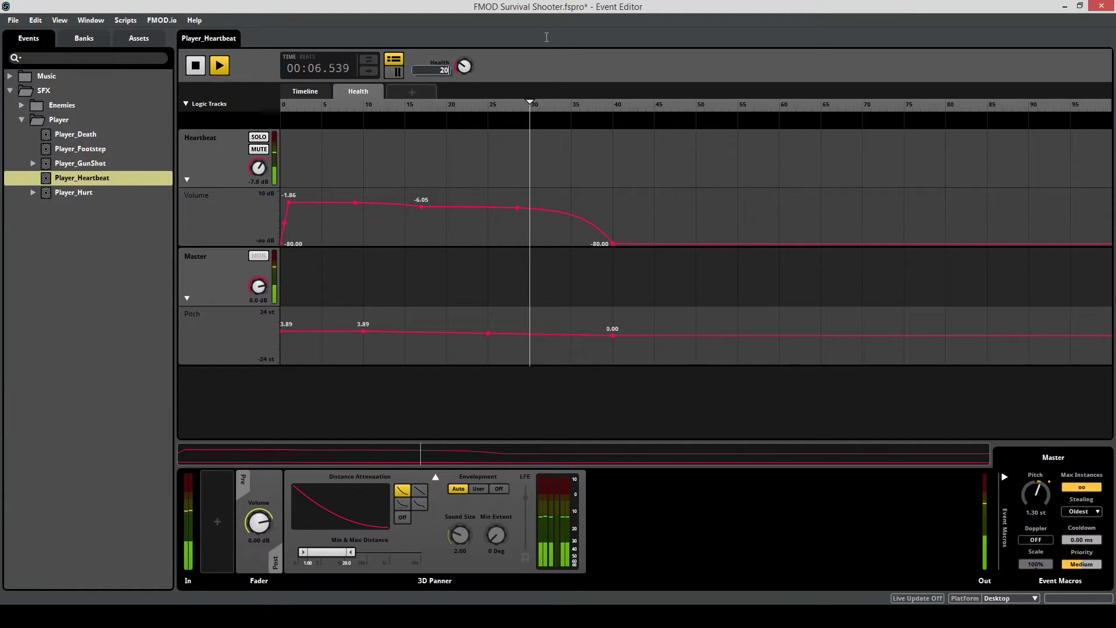
pyautogui.press('Return')
pyautogui.doubleClick(436, 71)
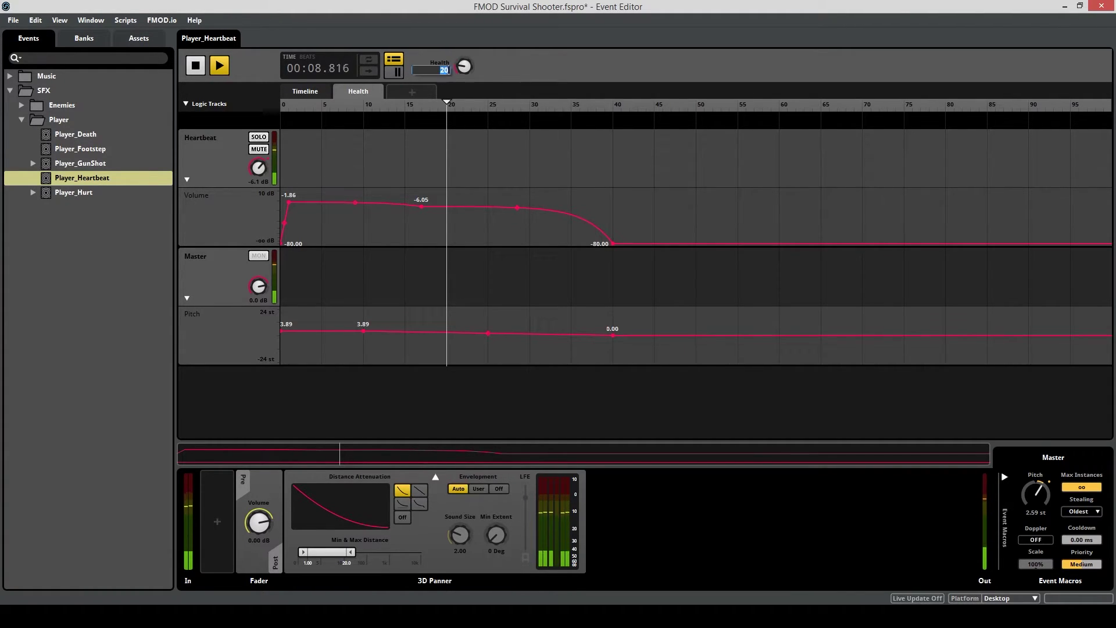
pyautogui.write('10')
pyautogui.press('Return')
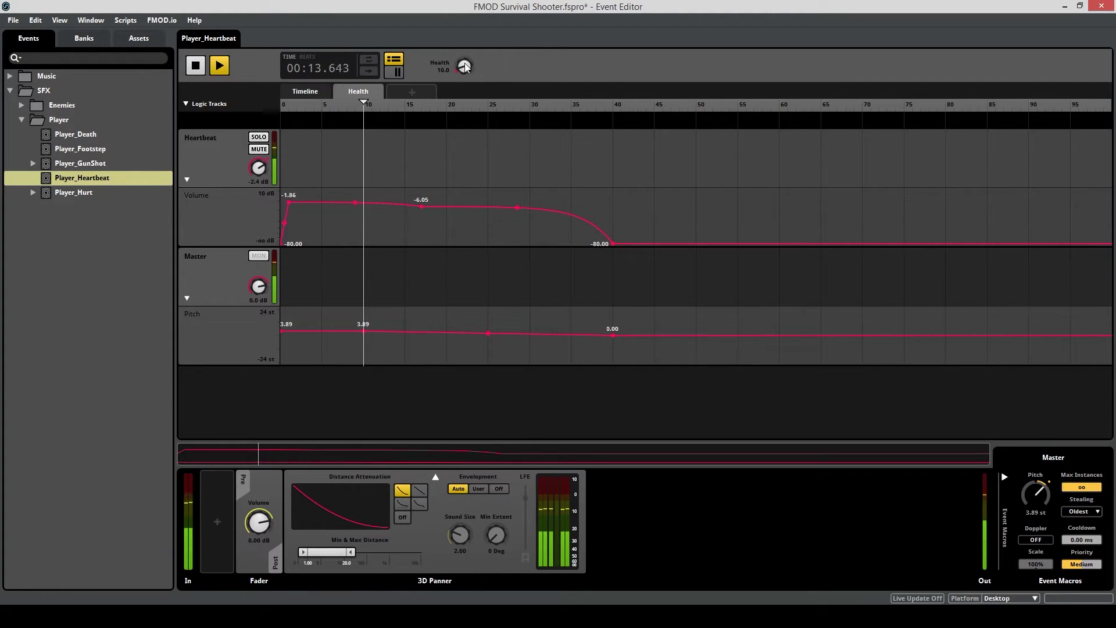
pyautogui.moveTo(465, 62); pyautogui.dragTo(464, 93)
pyautogui.press('space')
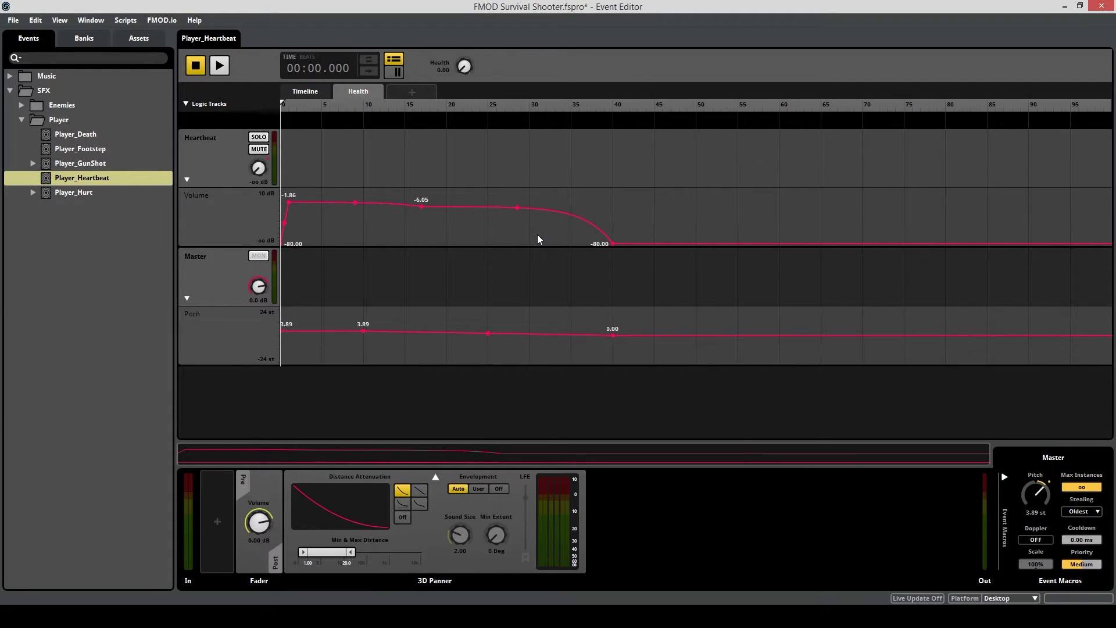
# Step: Place the LowHealth snapshot from the Mixer on Player_Heartbeat's Master track, spanning Health 0 to 40, and select it
pyautogui.hotkey('ctrl', '2')
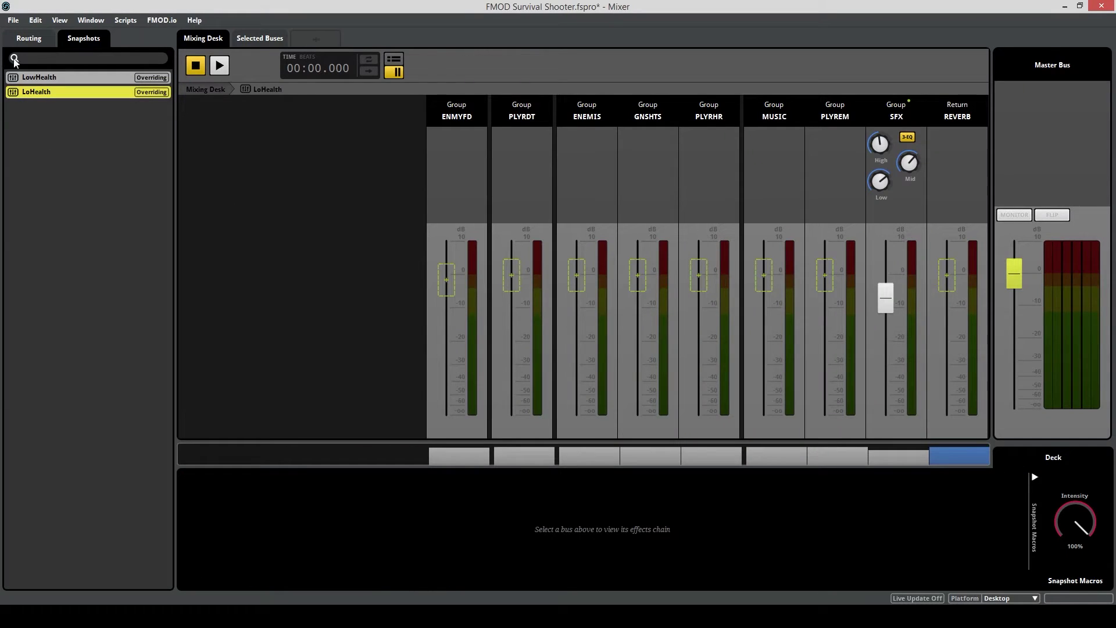
pyautogui.doubleClick(340, 12)
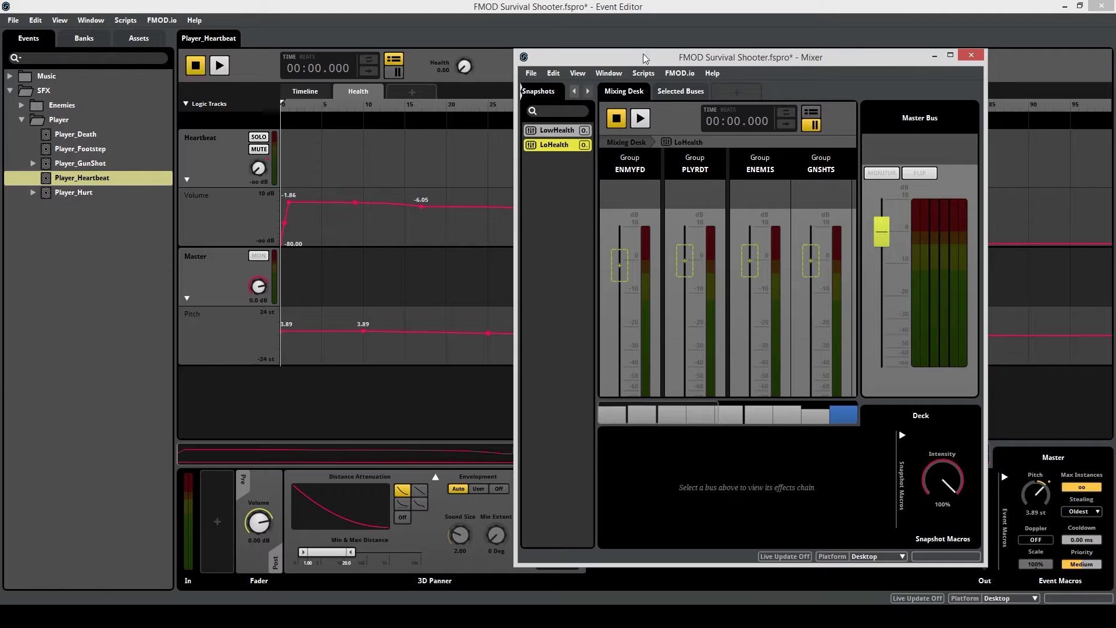
pyautogui.moveTo(641, 54); pyautogui.dragTo(693, 46)
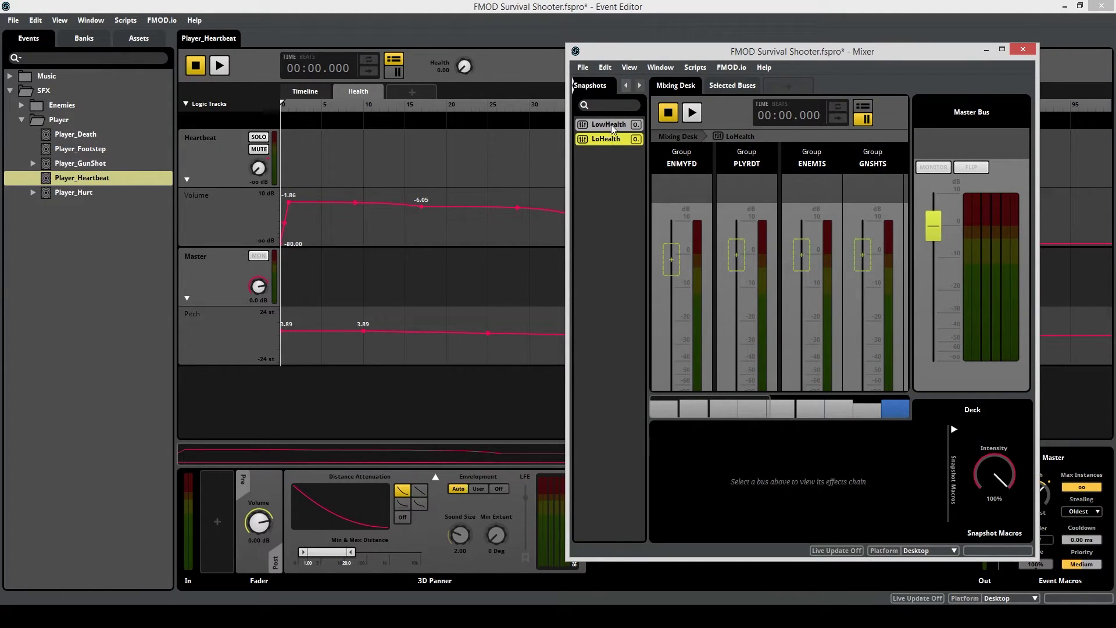
pyautogui.moveTo(608, 125); pyautogui.dragTo(614, 261)
pyautogui.click(618, 263)
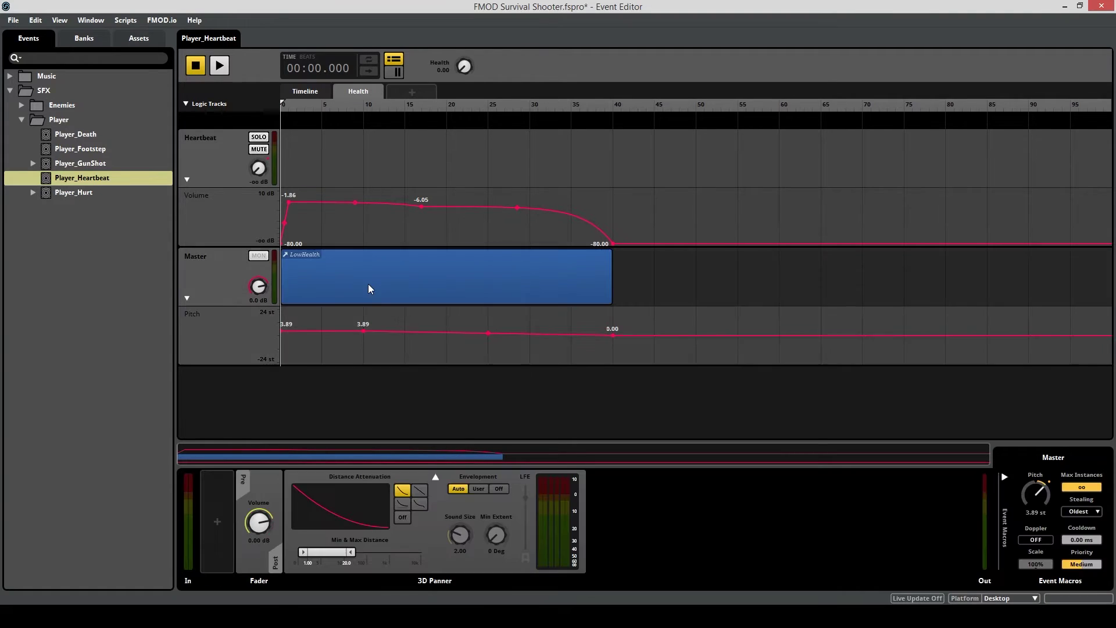
pyautogui.click(340, 292)
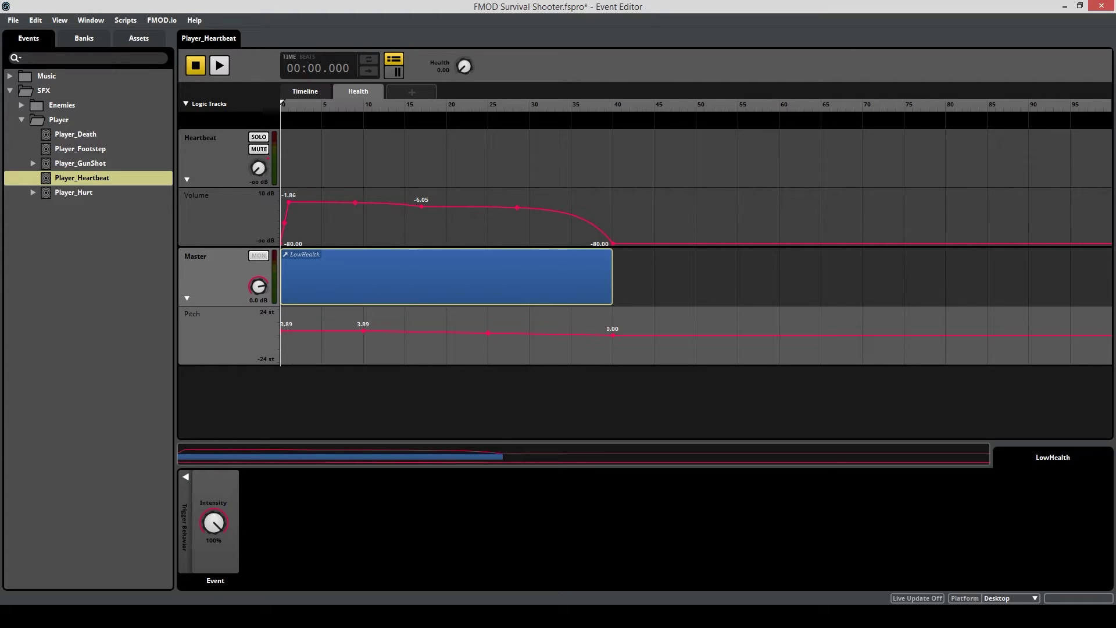
# Step: Review the LoHealth snapshot's SFX fader and EQ settings in the Mixer
pyautogui.hotkey('ctrl', '2')
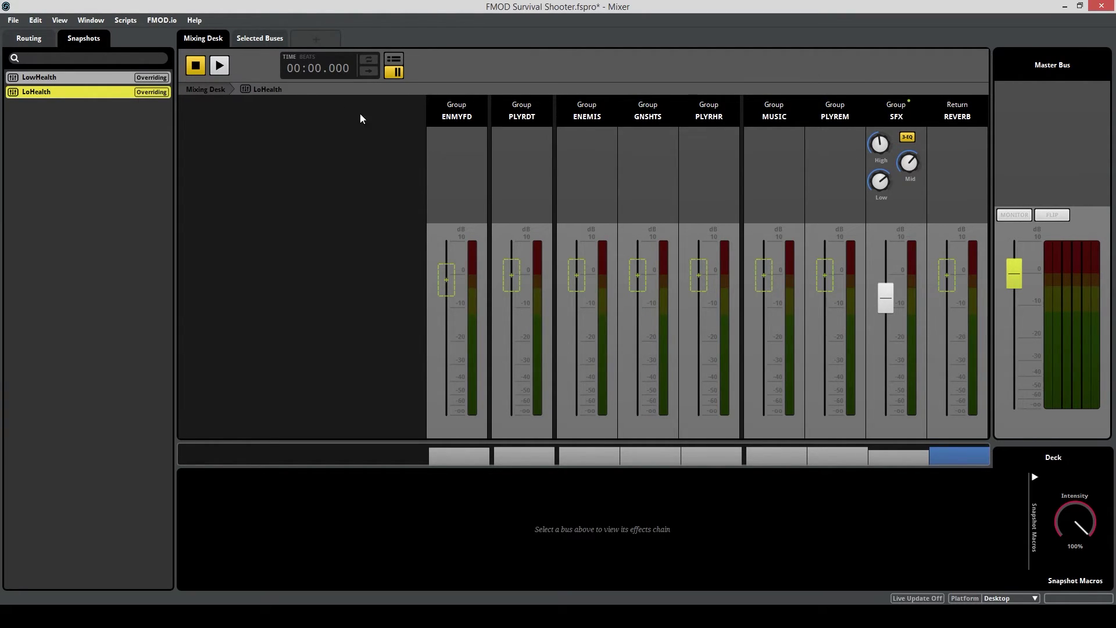
pyautogui.click(44, 118)
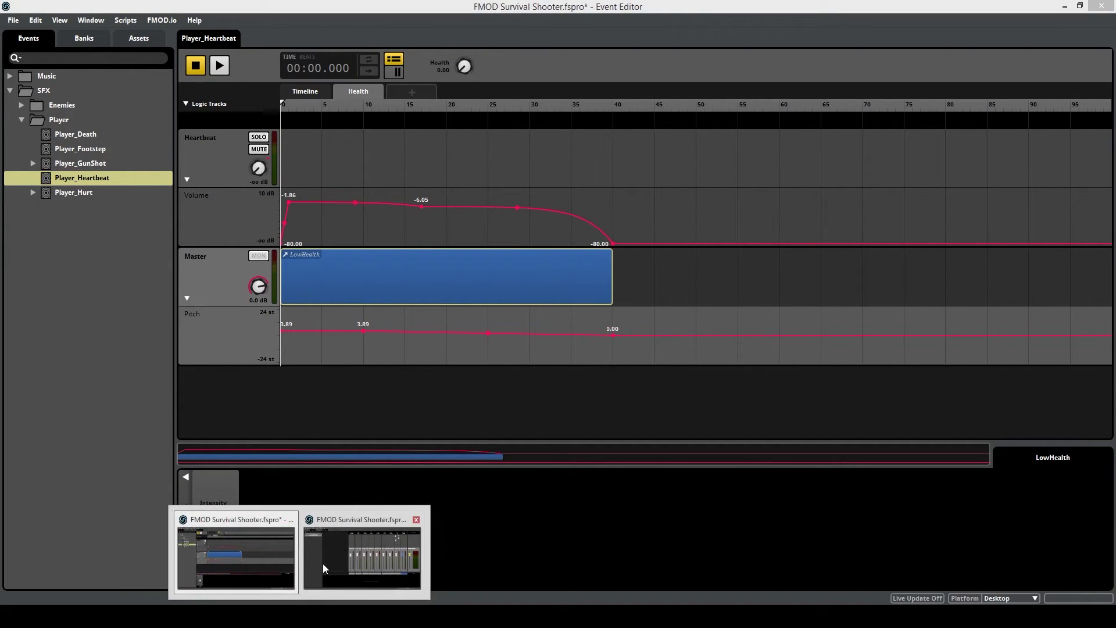
pyautogui.click(322, 564)
pyautogui.click(117, 91)
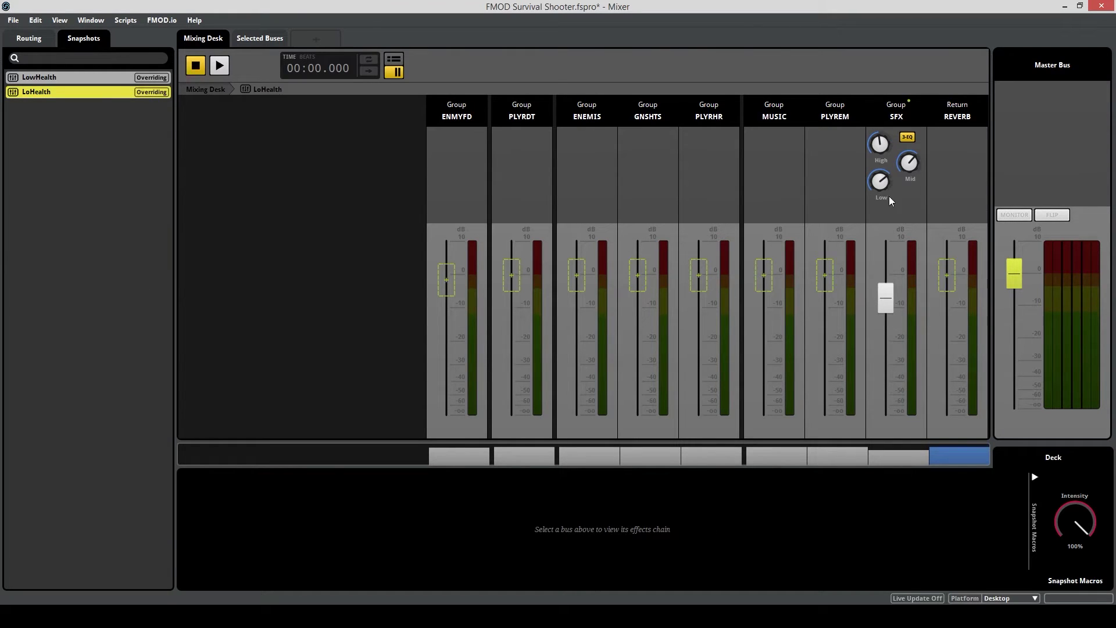
pyautogui.moveTo(291, 590)
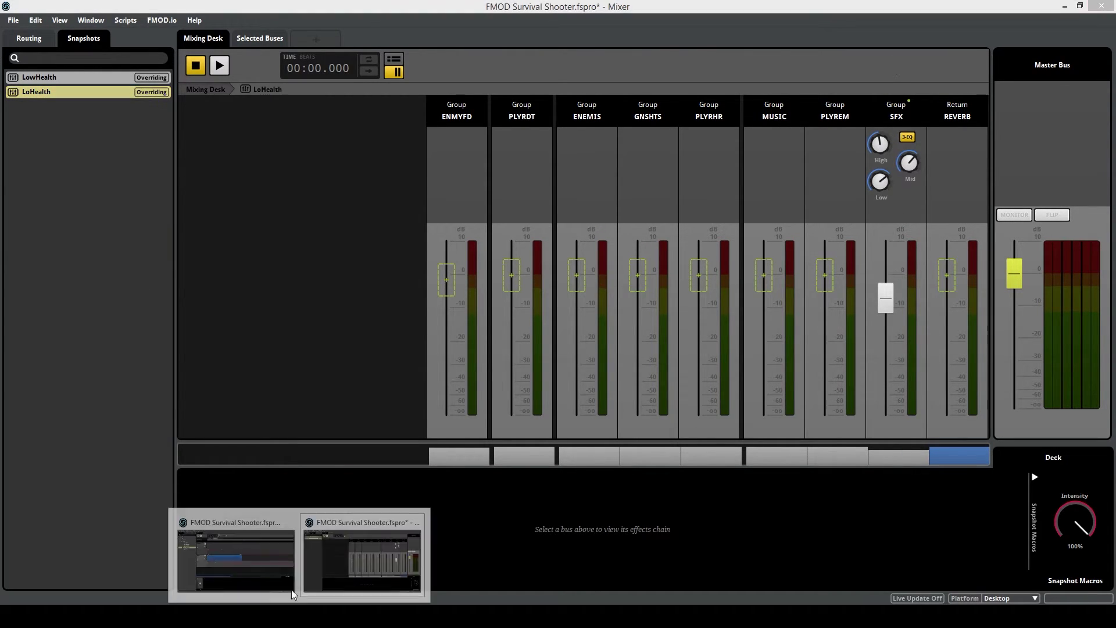
# Step: Try the LowHealth snapshot instrument's intensity at 0% and restore it to 100%
pyautogui.click(216, 526)
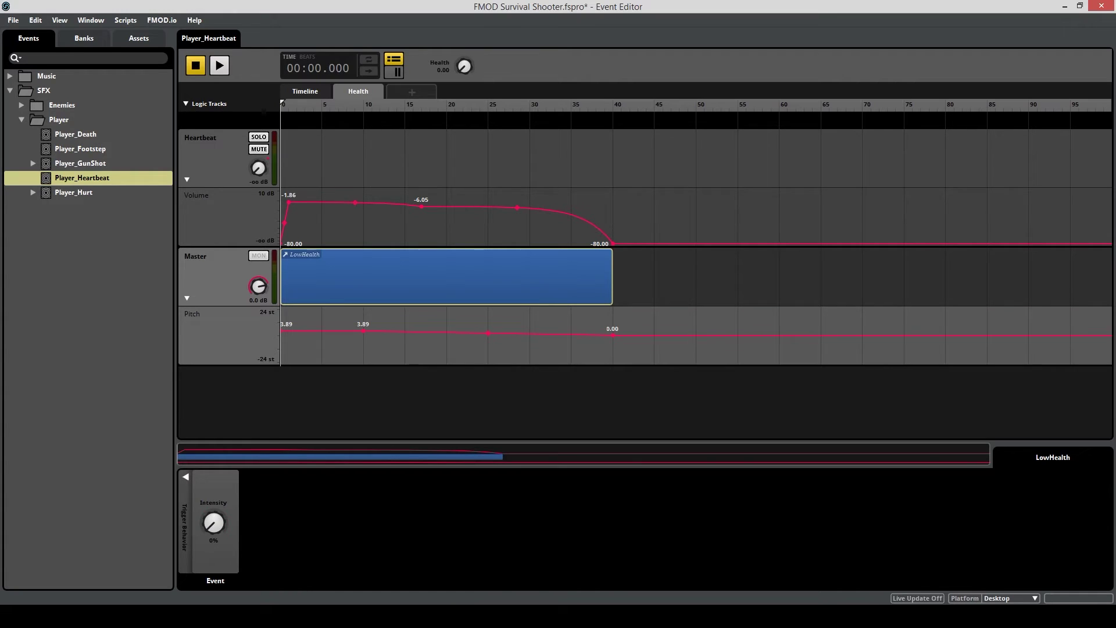
pyautogui.moveTo(291, 589)
pyautogui.click(312, 533)
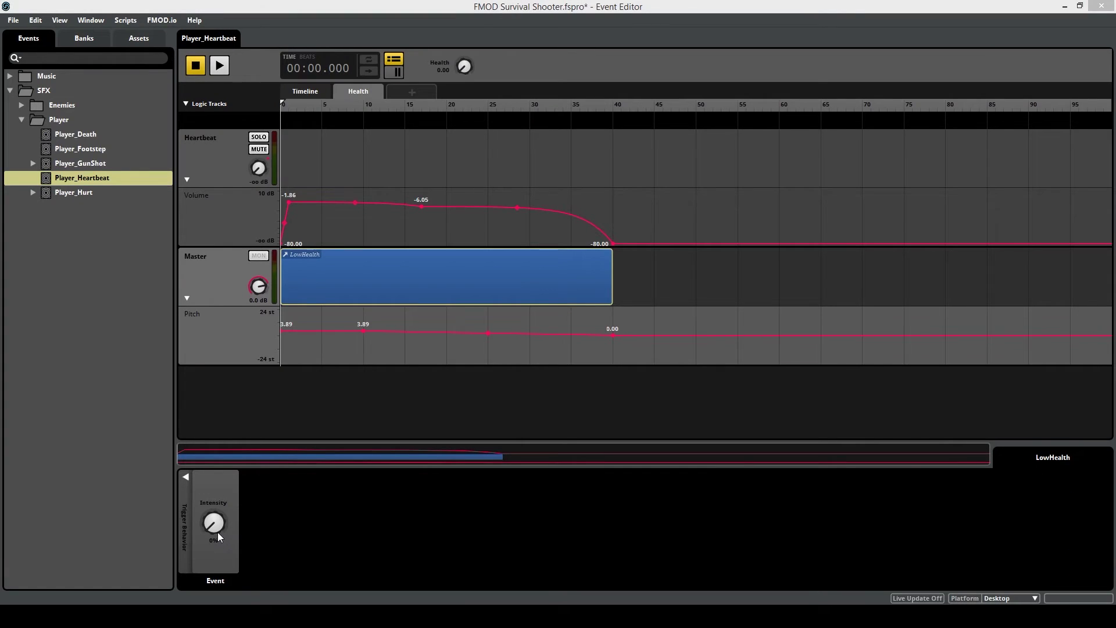
pyautogui.moveTo(218, 531); pyautogui.dragTo(215, 530)
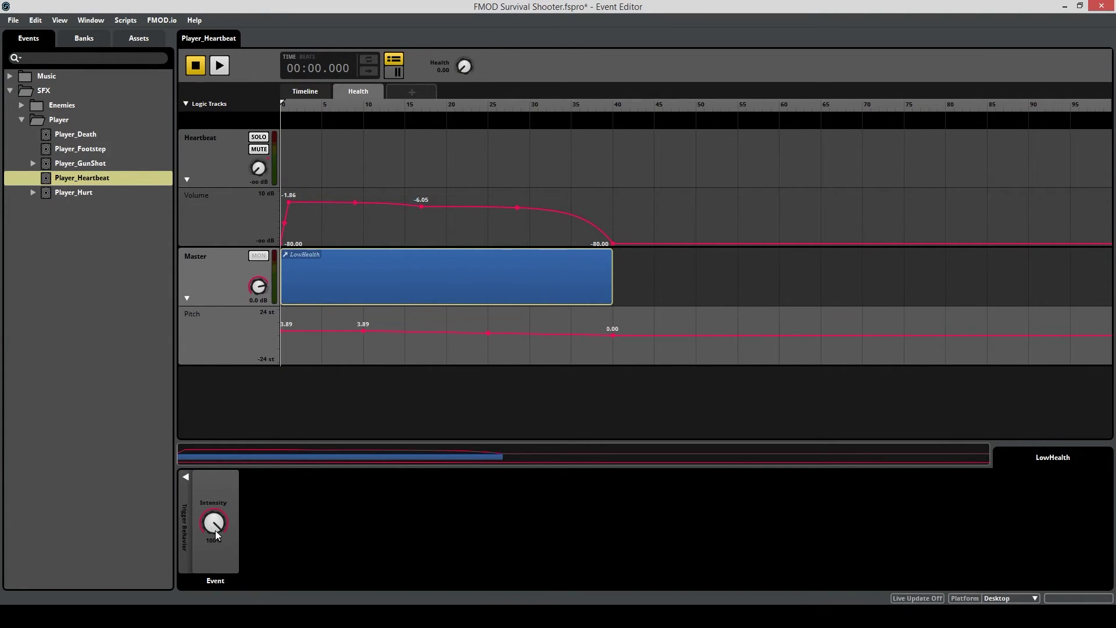
# Step: Examine the SFX group's effects chain in the LoHealth snapshot and return to the Event Editor
pyautogui.hotkey('alt', 'Tab')
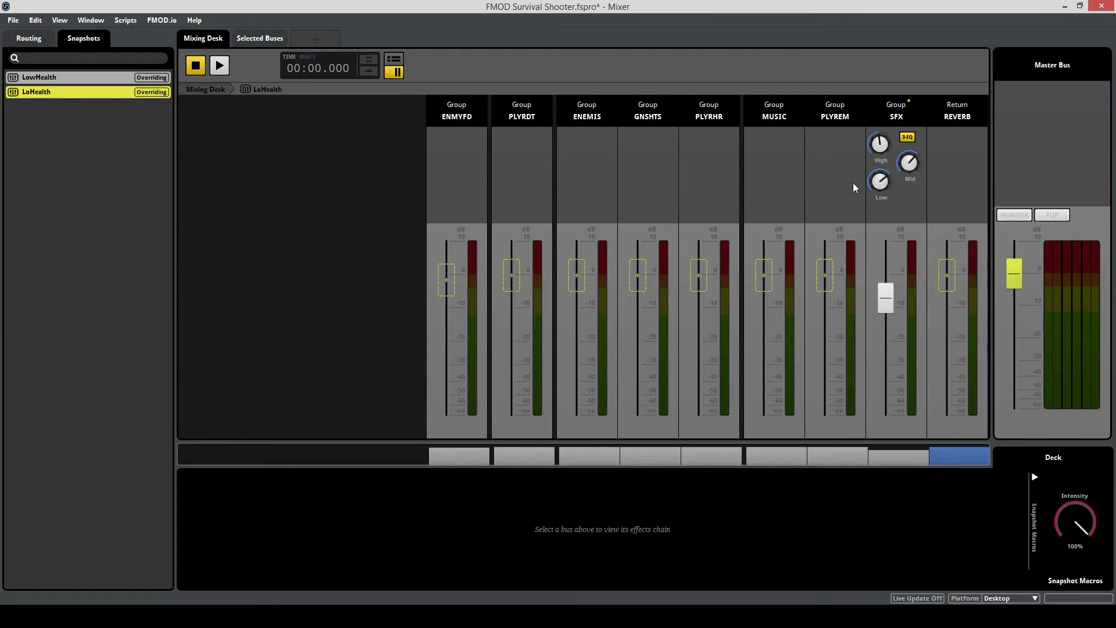
pyautogui.click(882, 168)
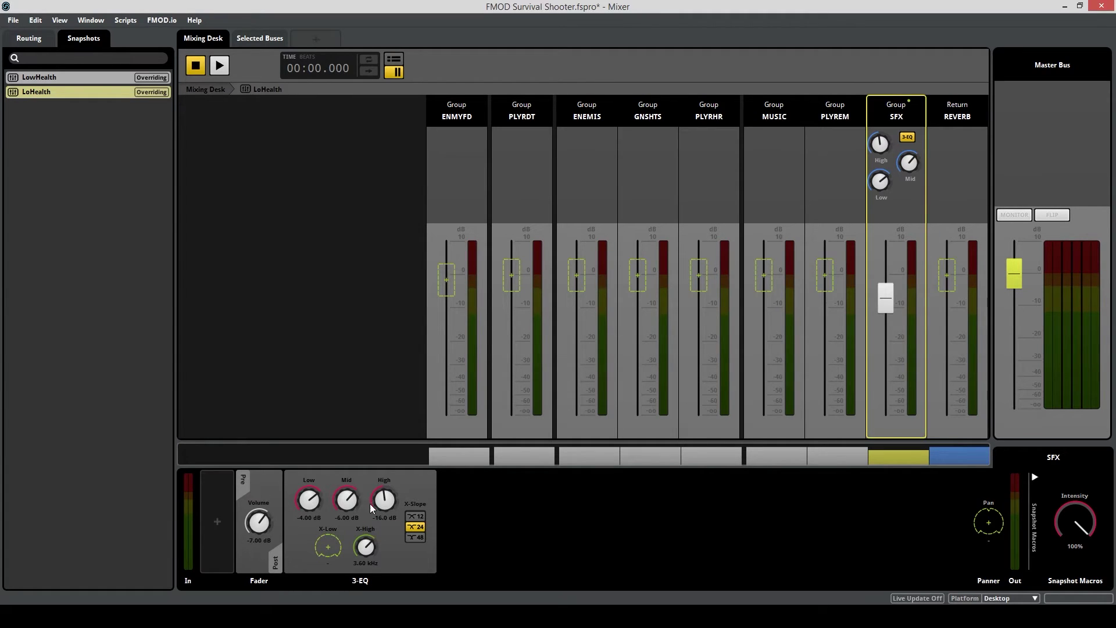
pyautogui.click(299, 616)
pyautogui.click(278, 580)
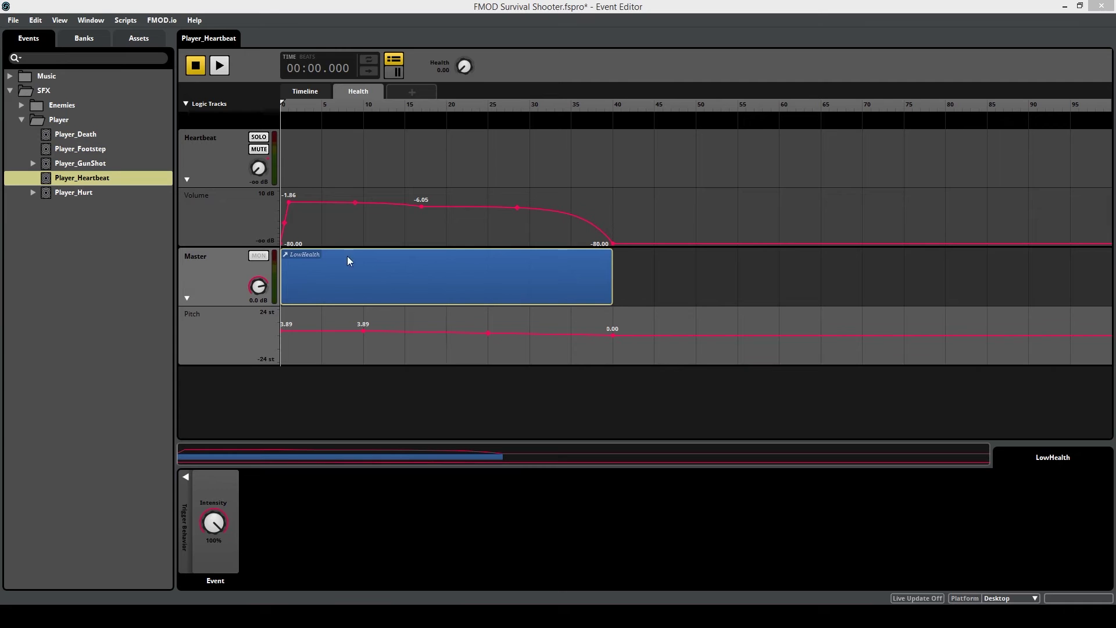
# Step: Automate the LowHealth snapshot's intensity over Health, holding 100% from 0 to 10 and falling to 0% at 40
pyautogui.rightClick(215, 527)
pyautogui.click(239, 531)
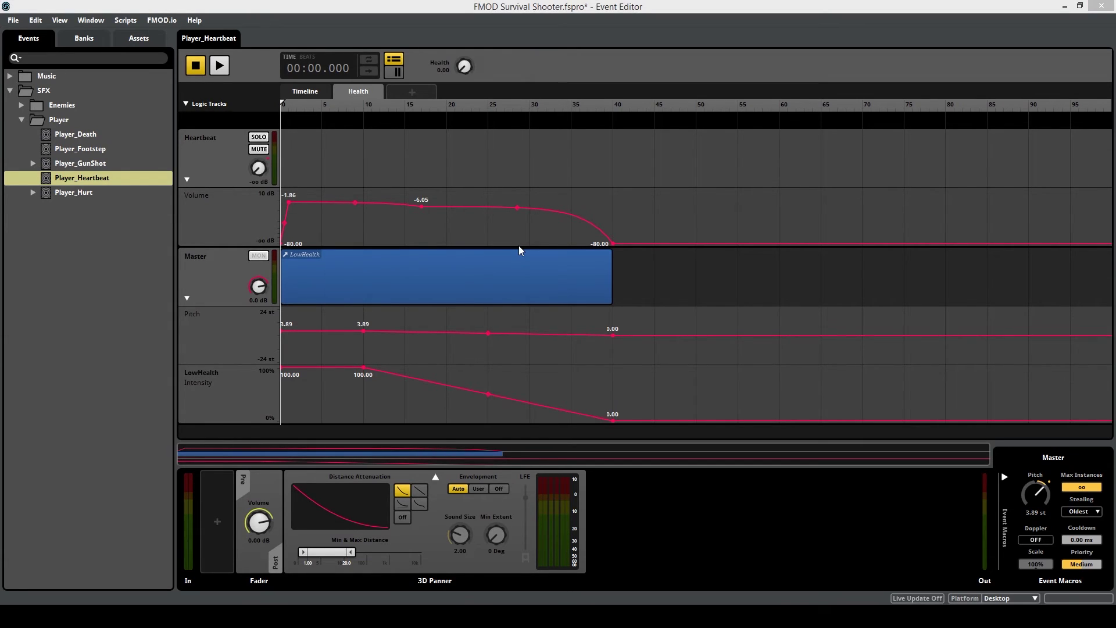
# Step: Check the heartbeat loop on the event's timeline, return to the Health parameter and save the project
pyautogui.click(305, 91)
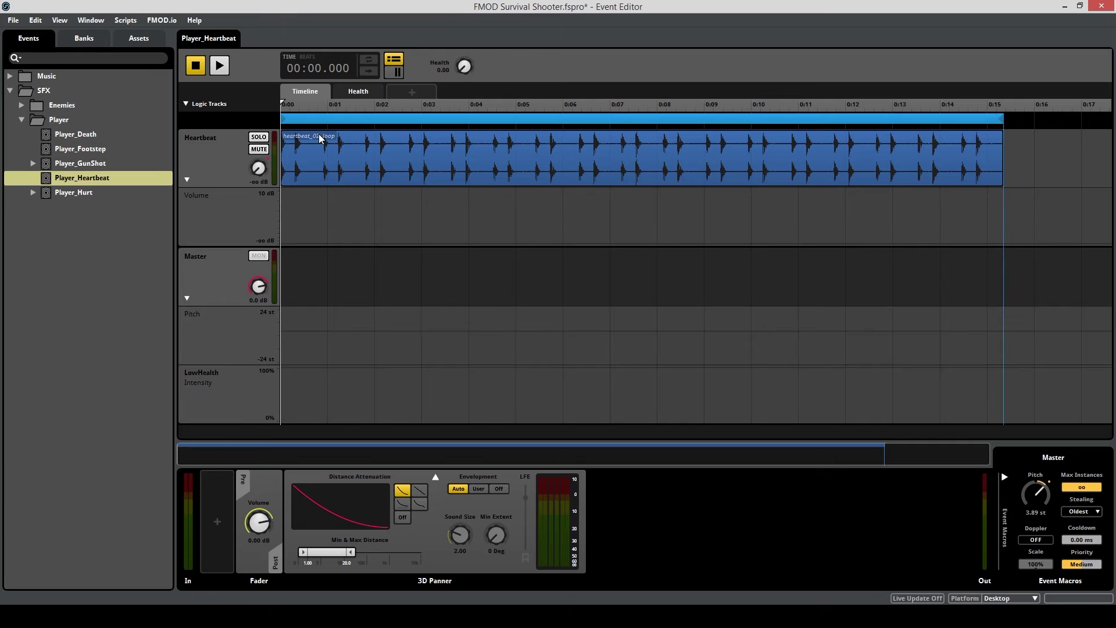
pyautogui.click(359, 91)
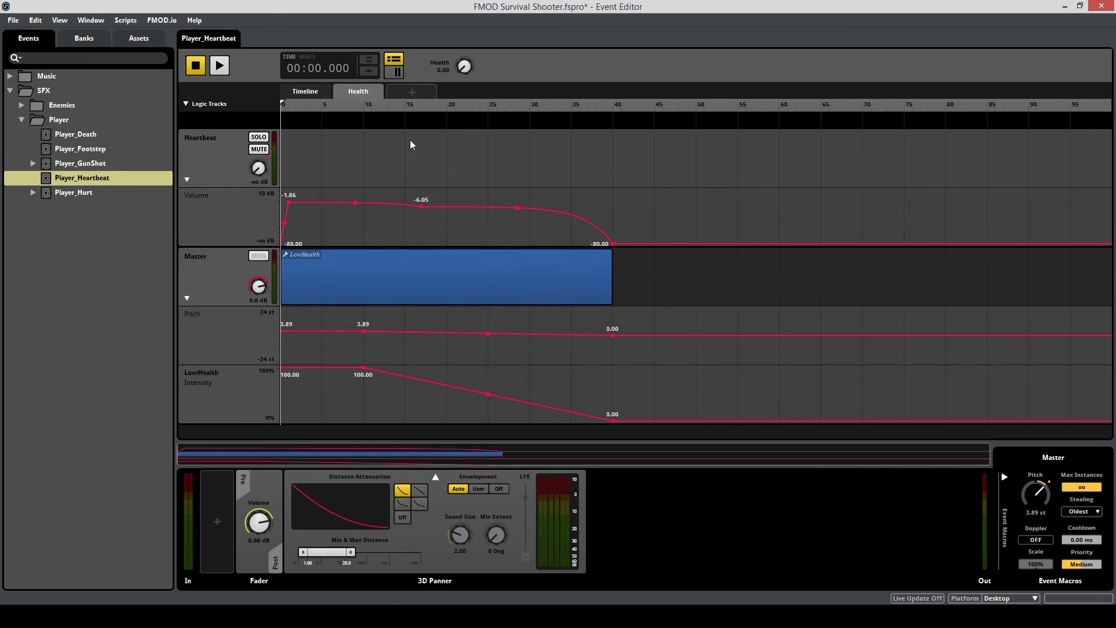
pyautogui.hotkey('ctrl', 's')
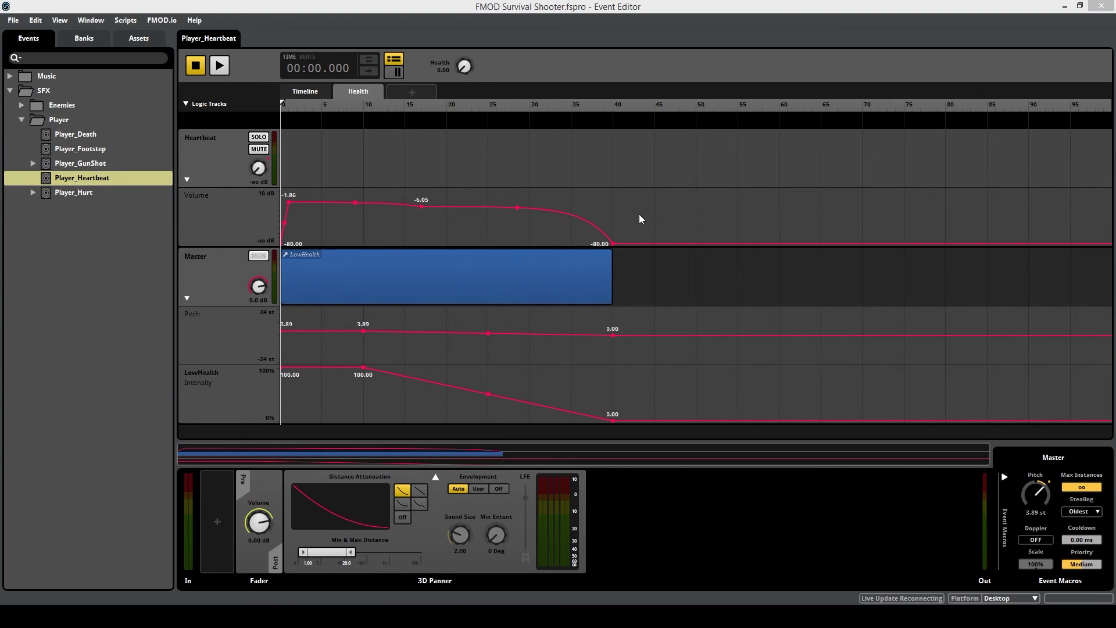